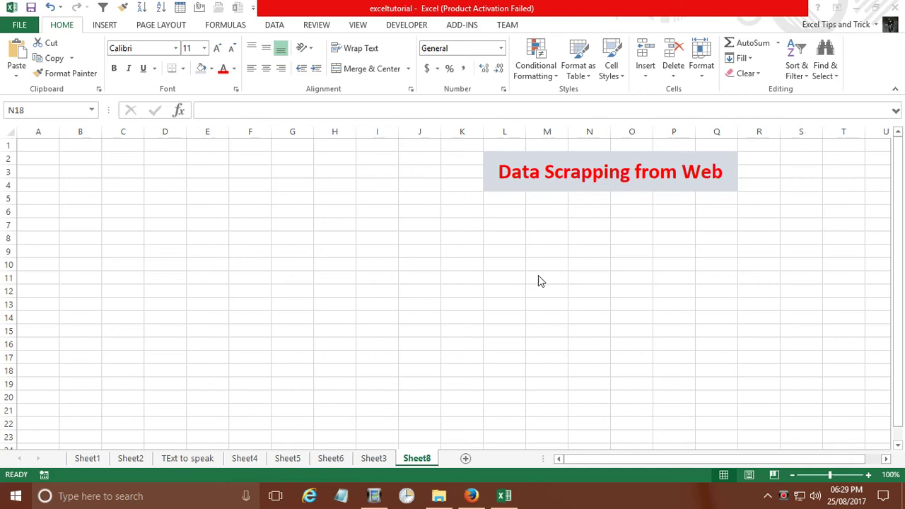
Step: Turn down the system speaker volume, then switch Excel's ribbon to the DATA tab
left_click(818, 497)
left_click(769, 465)
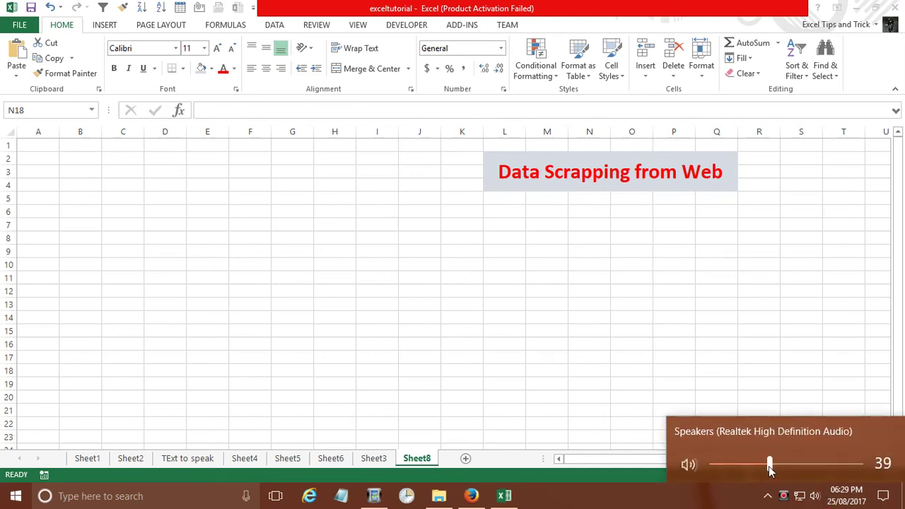
left_click(751, 465)
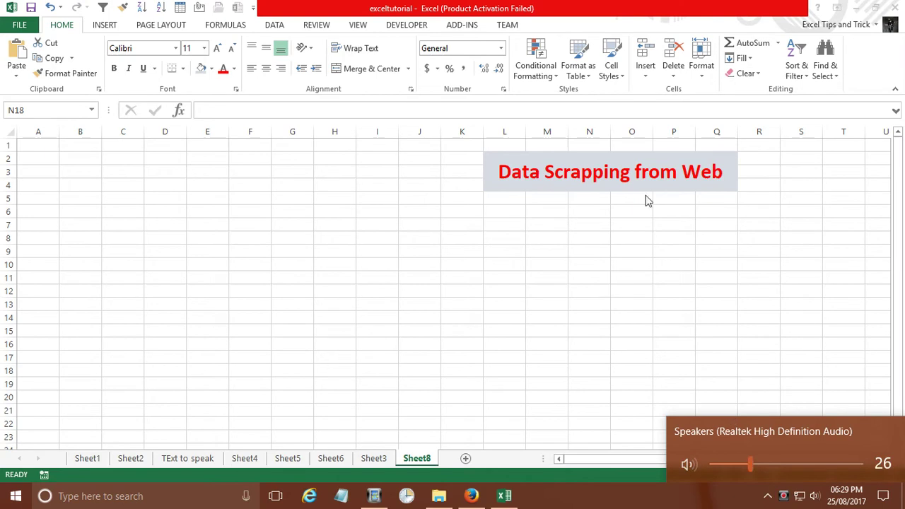
left_click(587, 197)
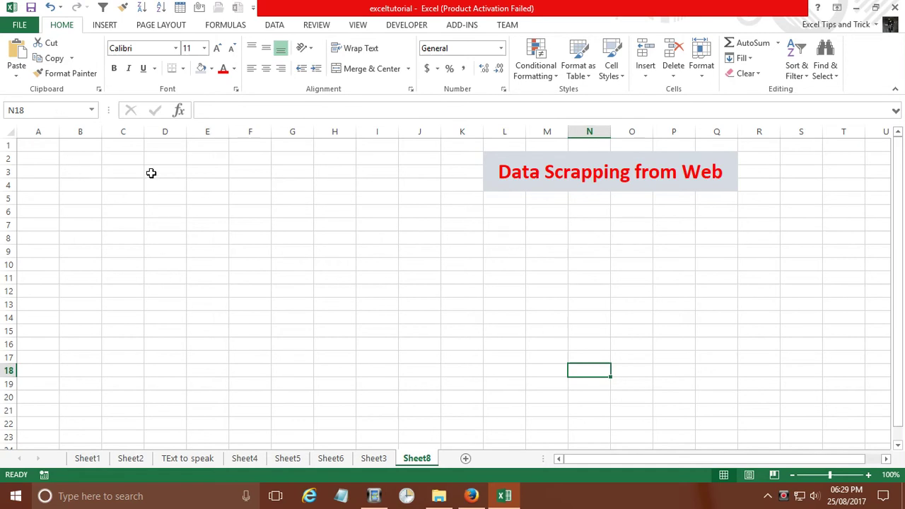
left_click(272, 27)
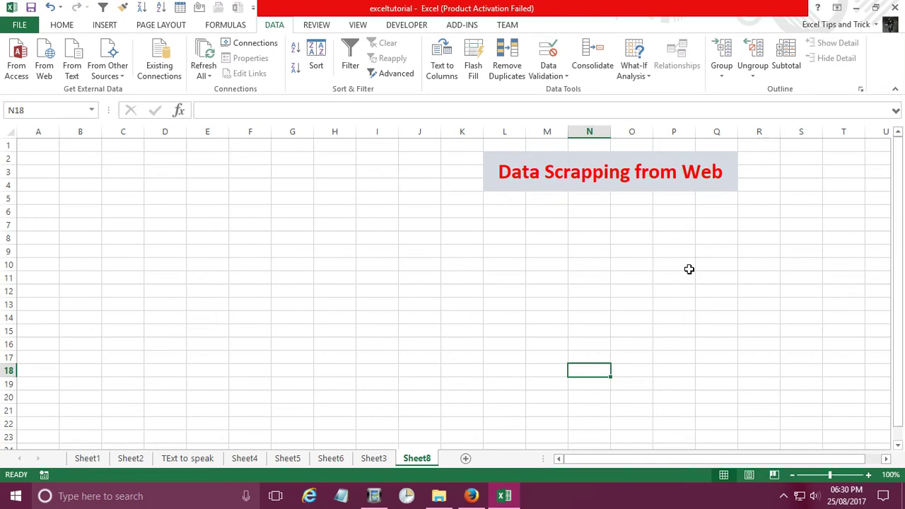
left_click(204, 170)
left_click(297, 188)
left_click(377, 250)
left_click(263, 190)
key("Down")
key("Down")
key("Down")
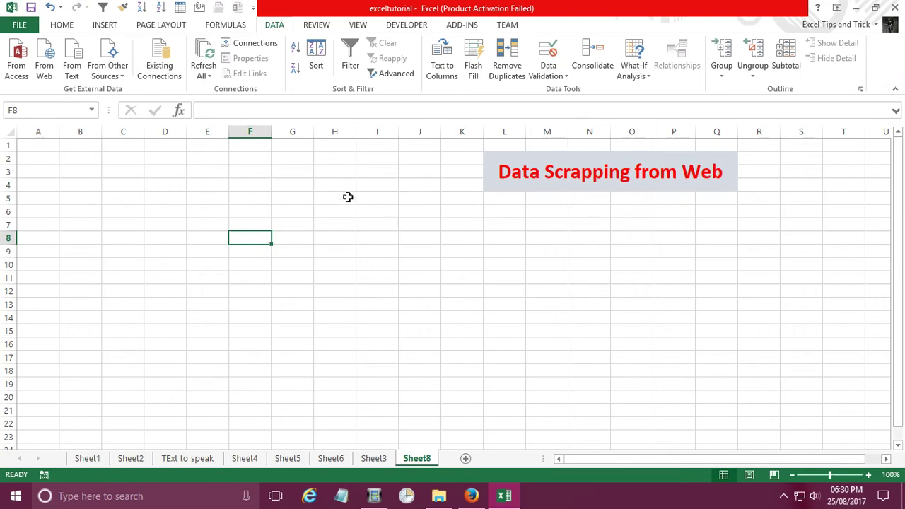
left_click(79, 29)
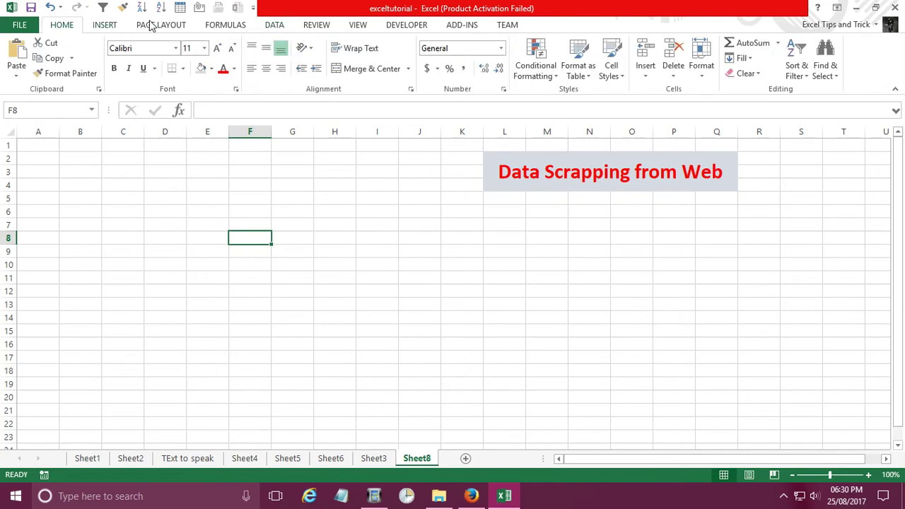
left_click(280, 26)
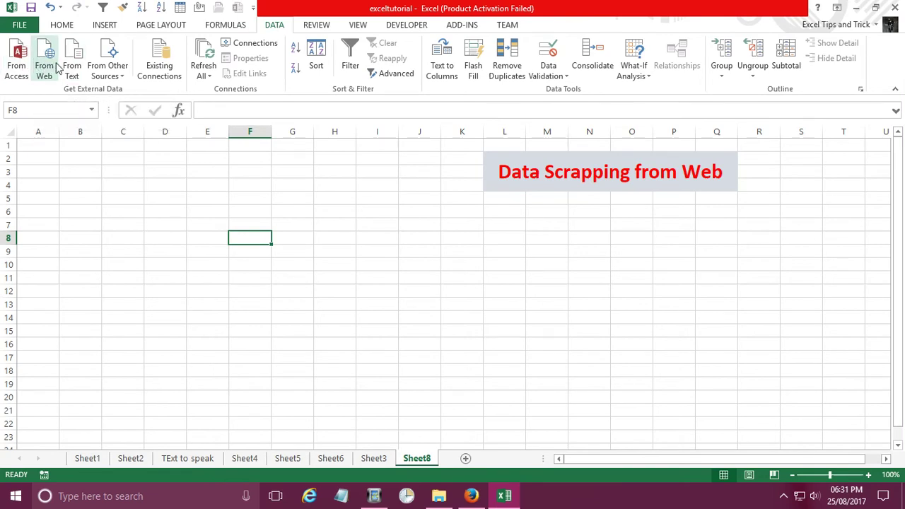
left_click(123, 68)
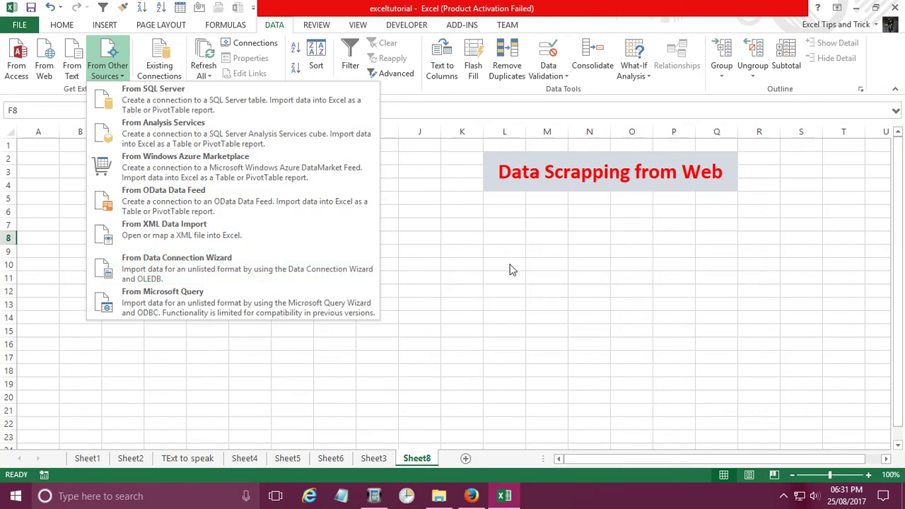
left_click(422, 304)
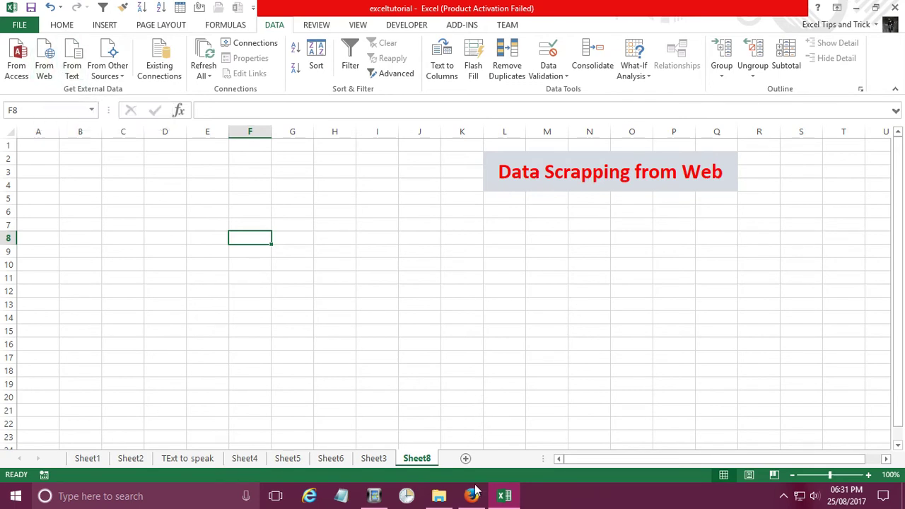
Step: Copy the ESPNcricinfo live scores page URL from Firefox's address bar and return to Excel
mouse_move(474, 496)
left_click(471, 444)
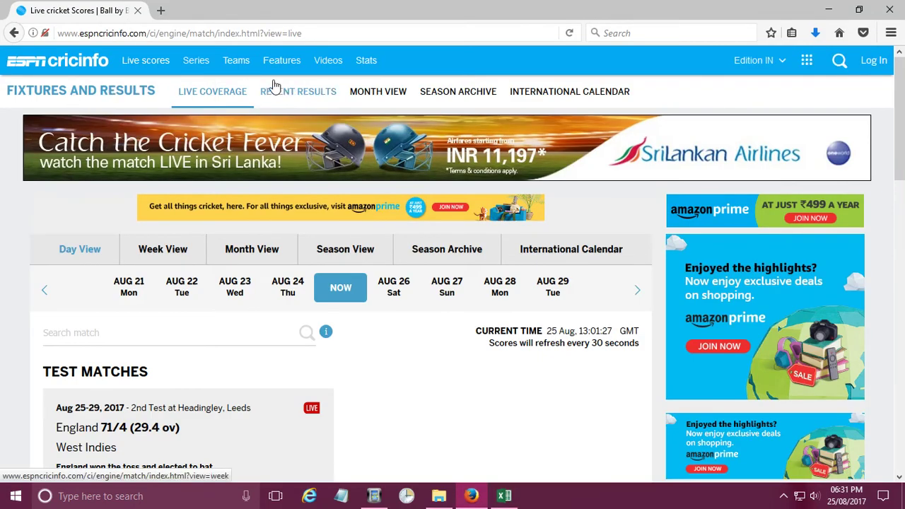
scroll(185, 225, "down", 5)
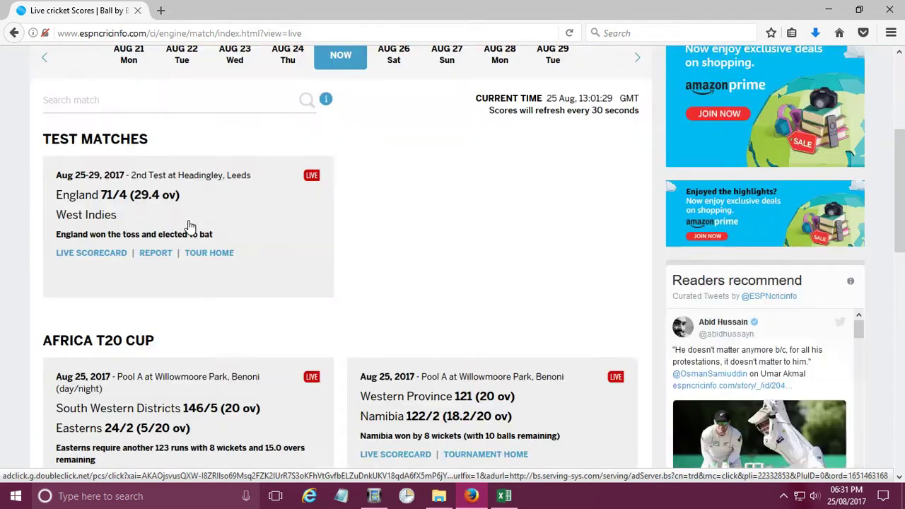
scroll(186, 225, "down", 4)
scroll(185, 225, "up", 6)
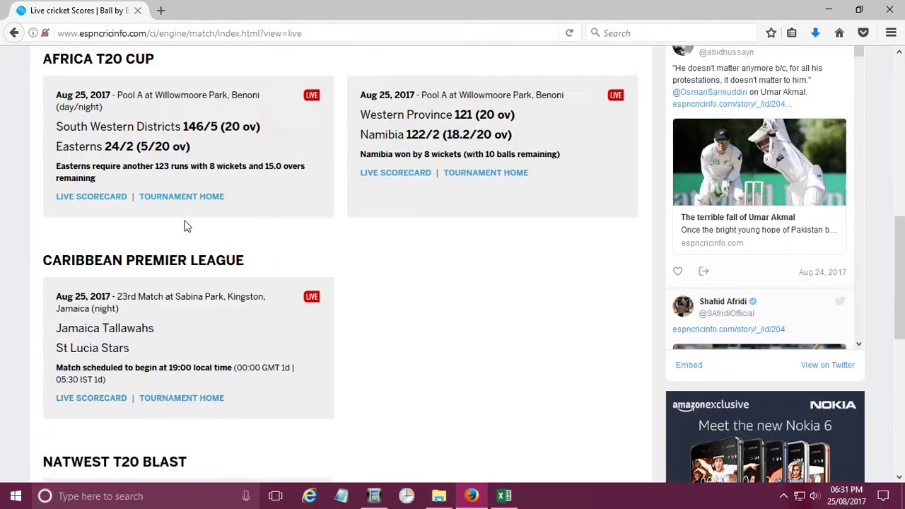
scroll(185, 225, "up", 3)
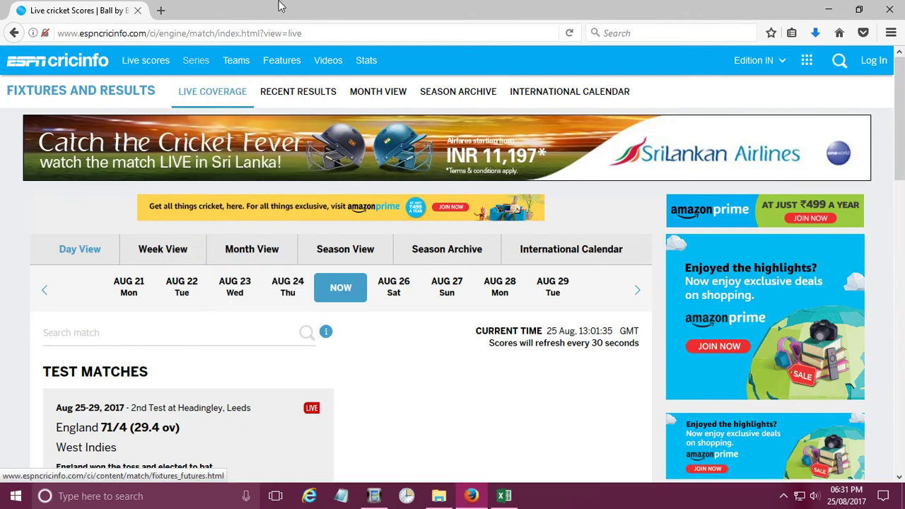
left_click(334, 33)
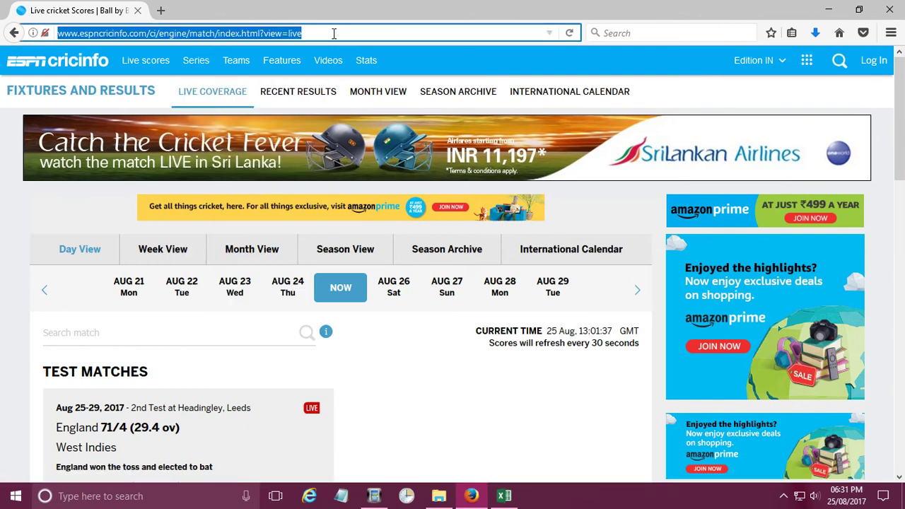
left_click(505, 496)
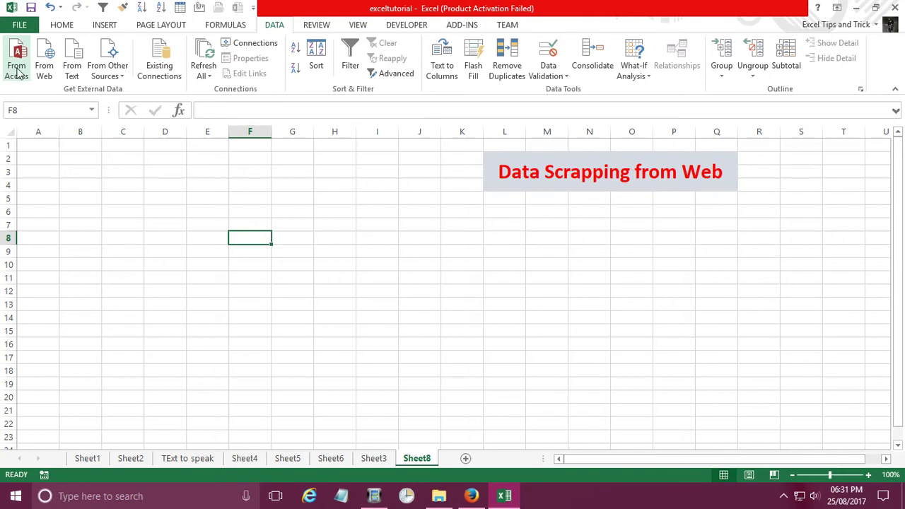
Step: Start a From Web query and replace its address with the copied ESPNcricinfo live scores URL
left_click(42, 69)
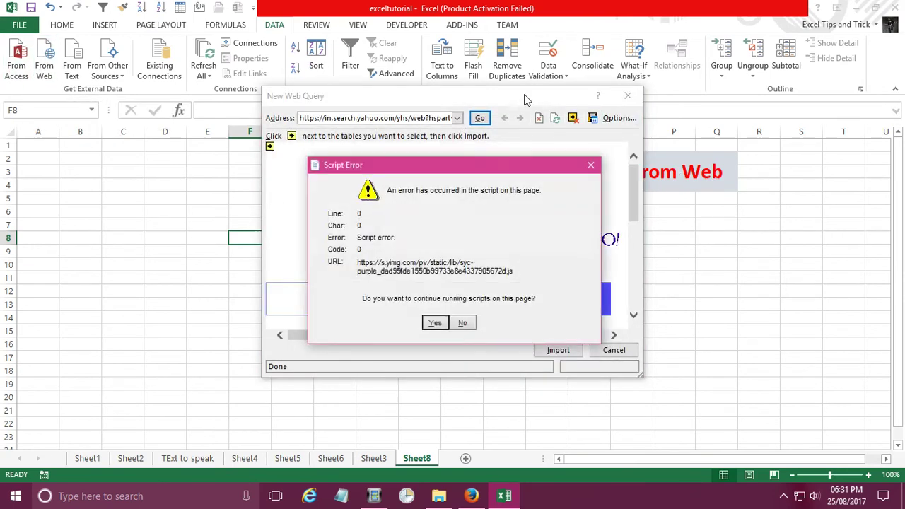
left_click(463, 322)
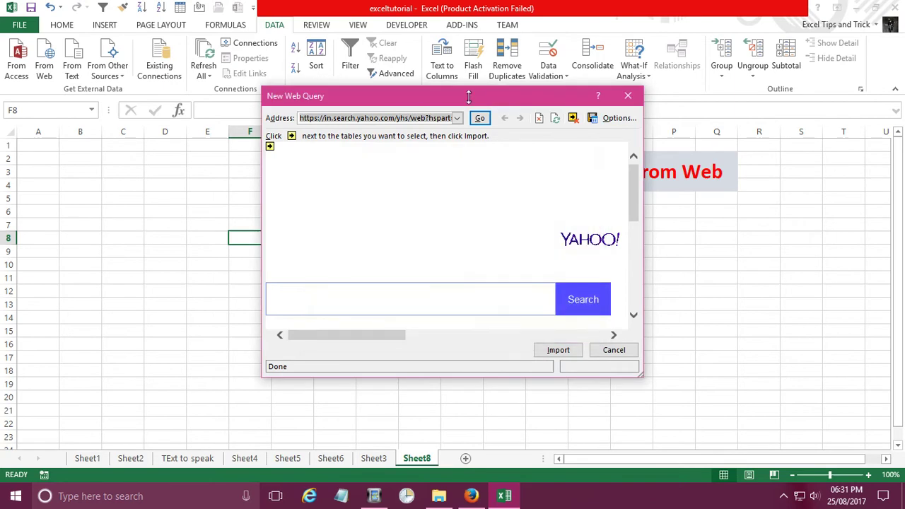
left_click_drag(464, 91, 426, 208)
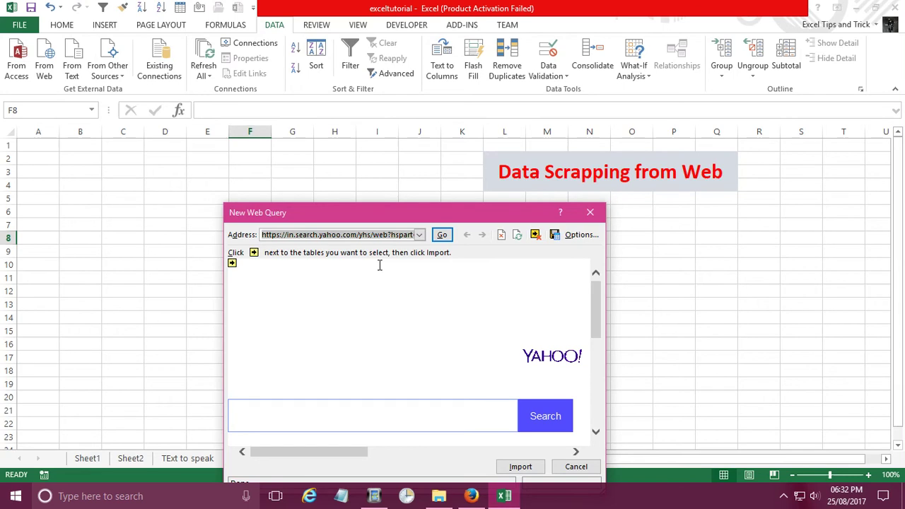
key("BackSpace")
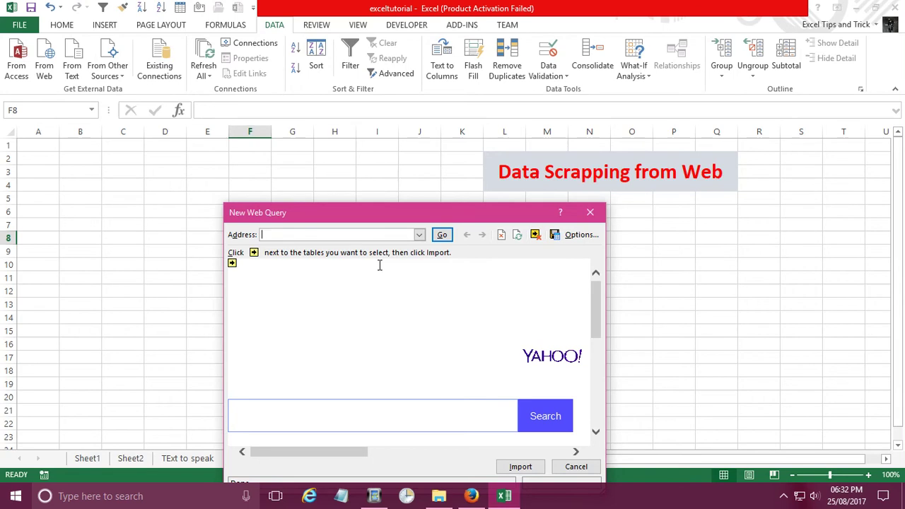
left_click(474, 497)
left_click(479, 497)
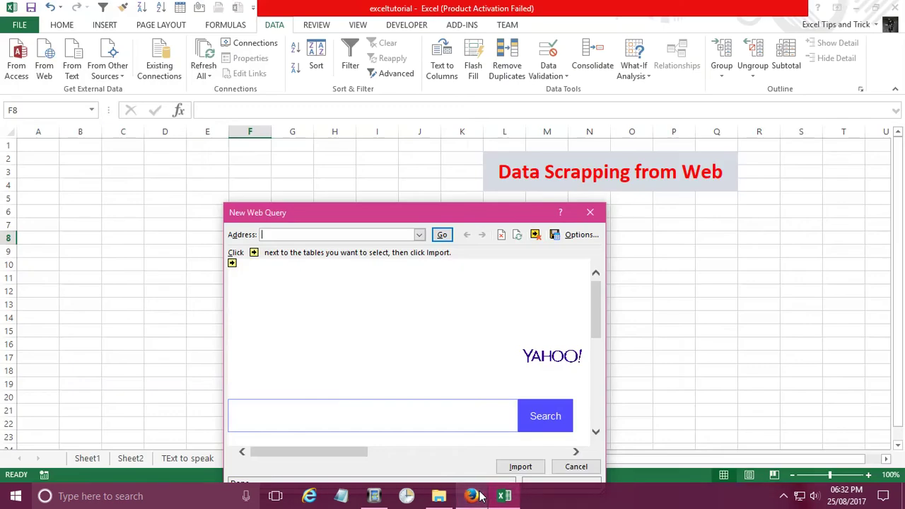
key("ctrl+v")
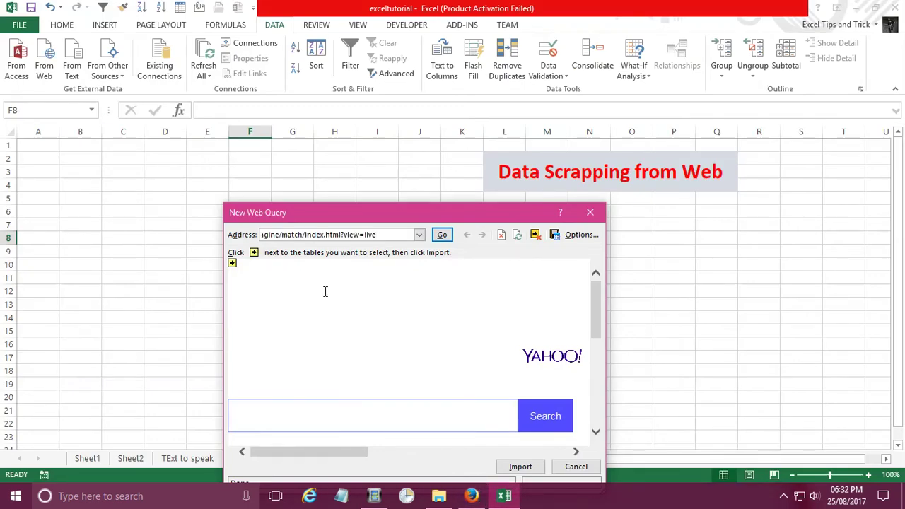
Step: Load the cricinfo page in the query preview, allowing its scripts, and bring up Web Query Options
left_click(442, 235)
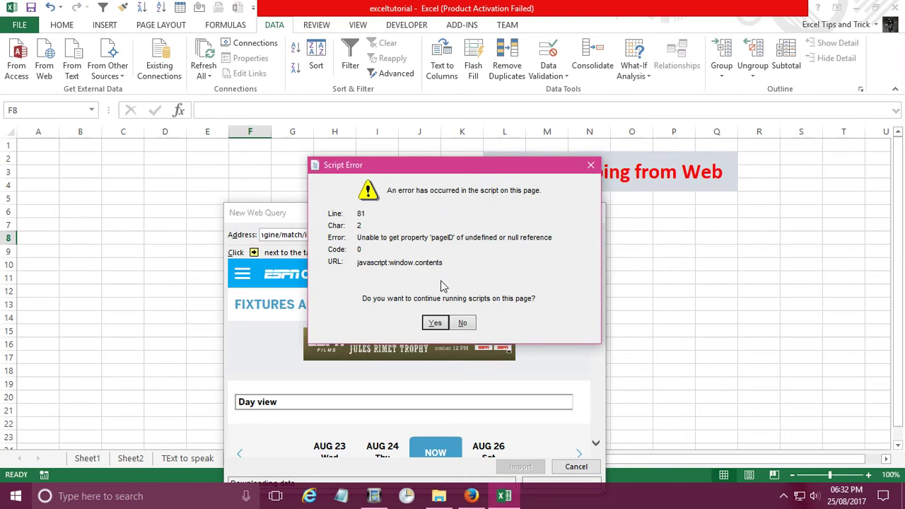
left_click(435, 323)
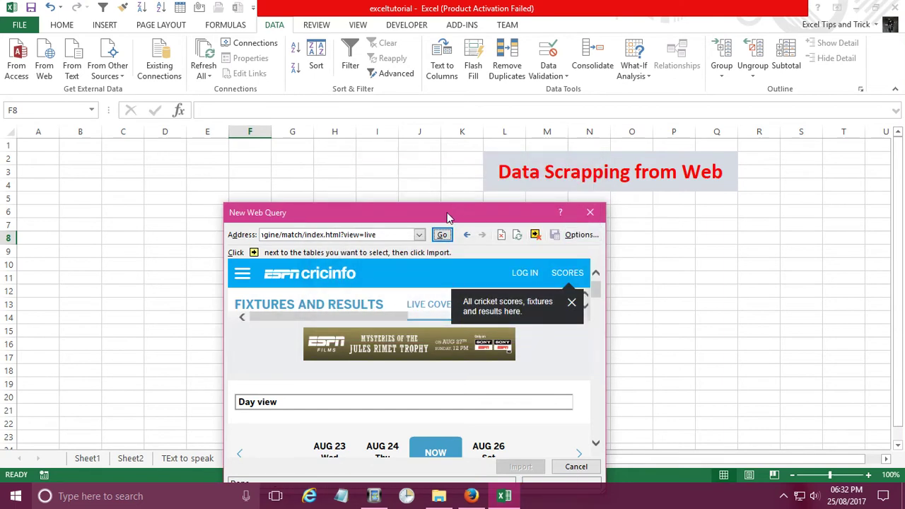
left_click_drag(447, 213, 415, 167)
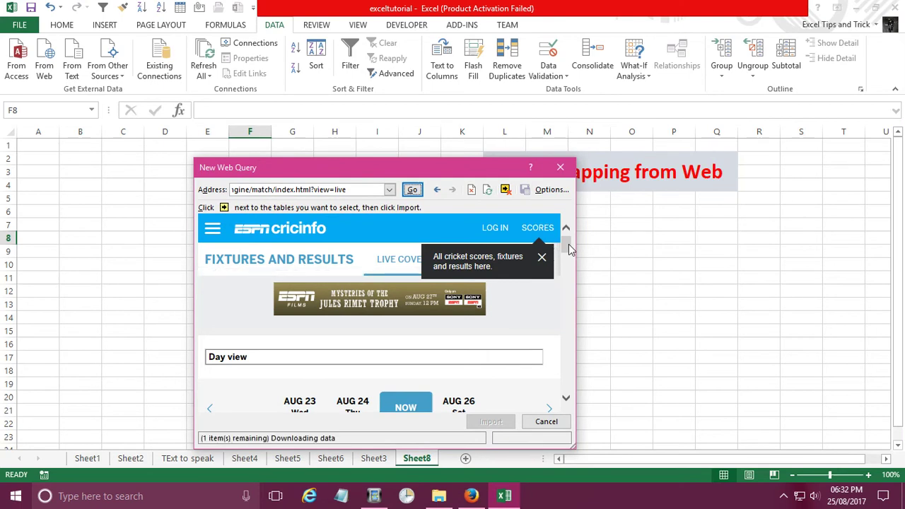
mouse_move(567, 244)
left_mouse_down()
mouse_move(570, 294)
mouse_move(570, 239)
left_mouse_up()
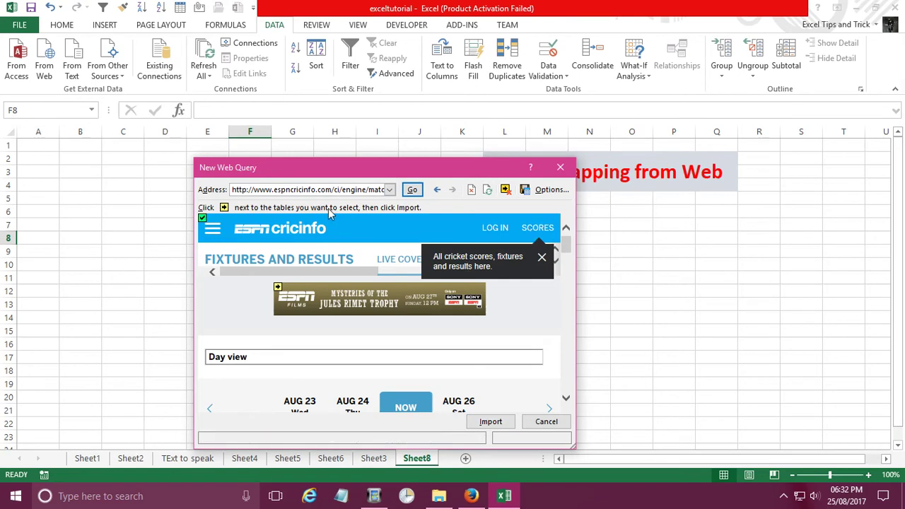
left_click(552, 191)
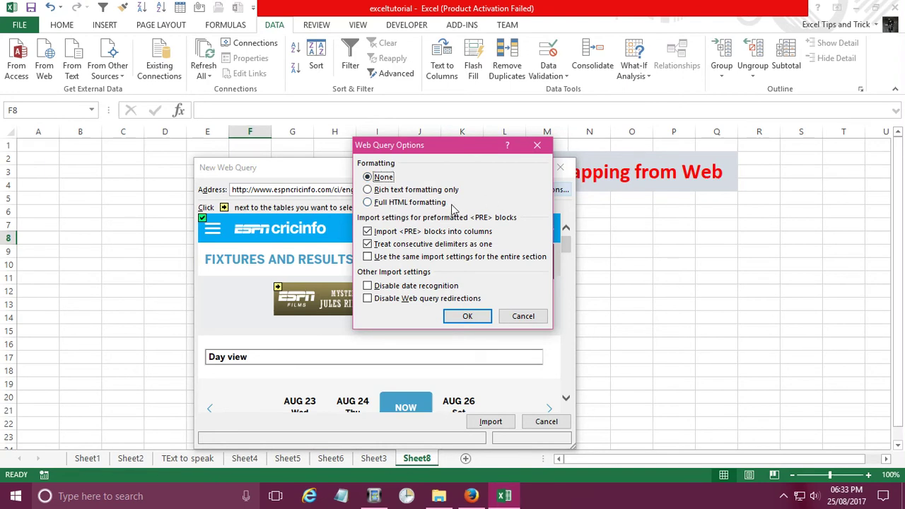
Step: Choose Rich text formatting only in Web Query Options and import the cricinfo page
left_click(367, 191)
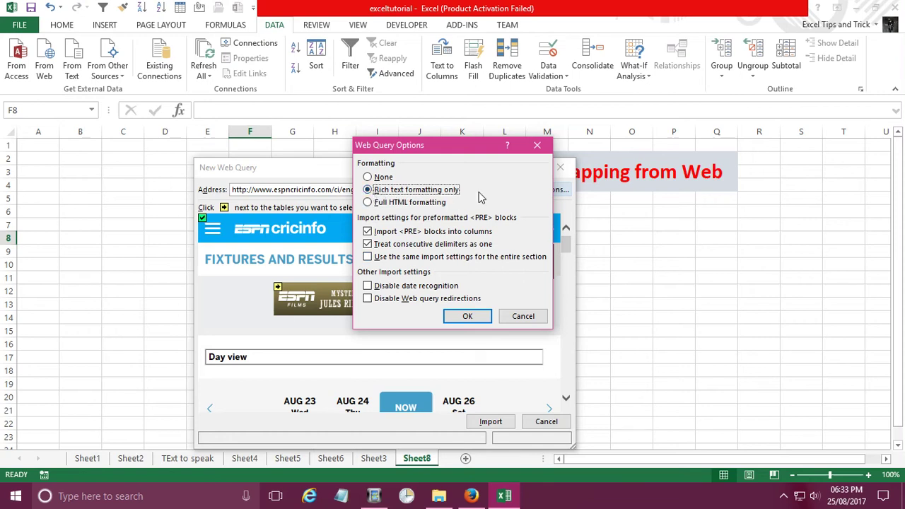
left_click(468, 317)
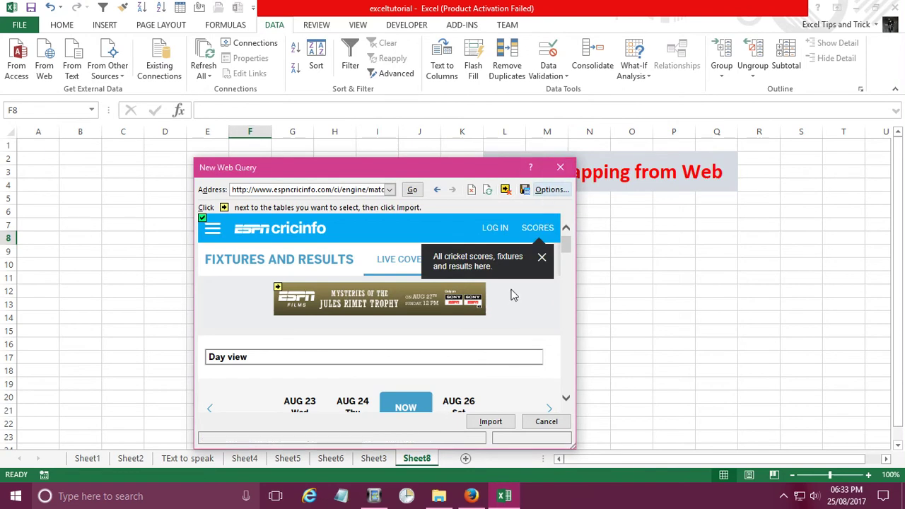
left_click(491, 422)
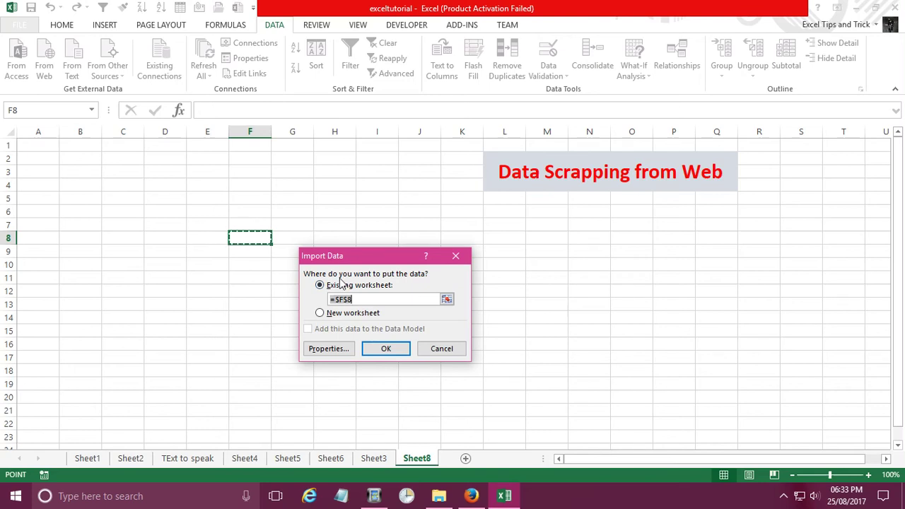
Step: Place the import on the existing worksheet at =Sheet8!$A$1 and go to its Properties
left_click(447, 301)
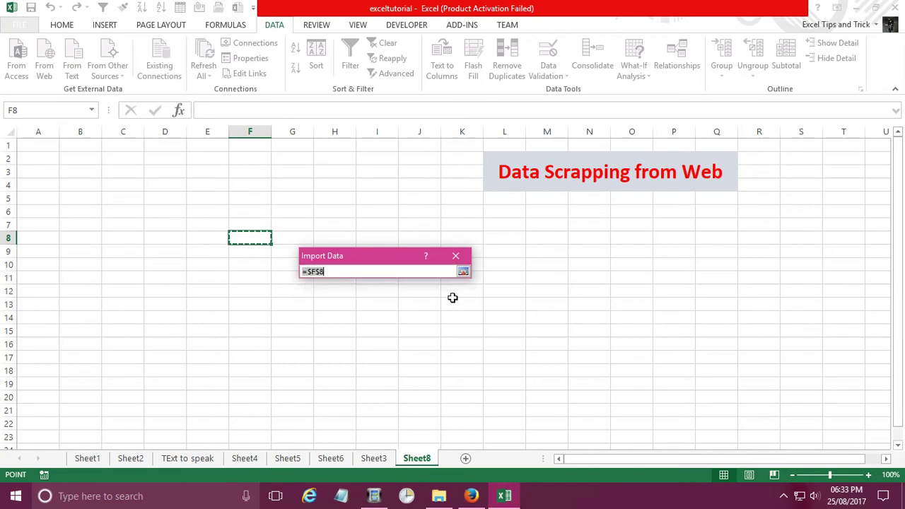
left_click(34, 149)
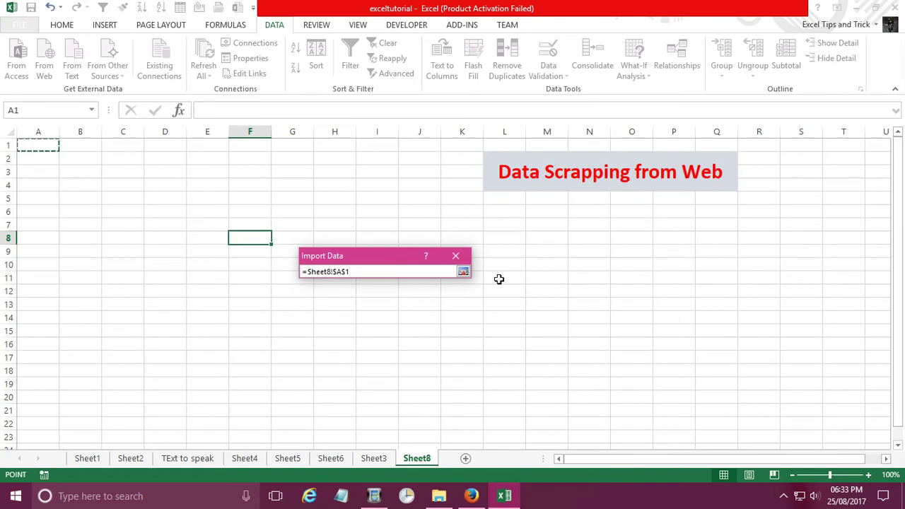
left_click(463, 271)
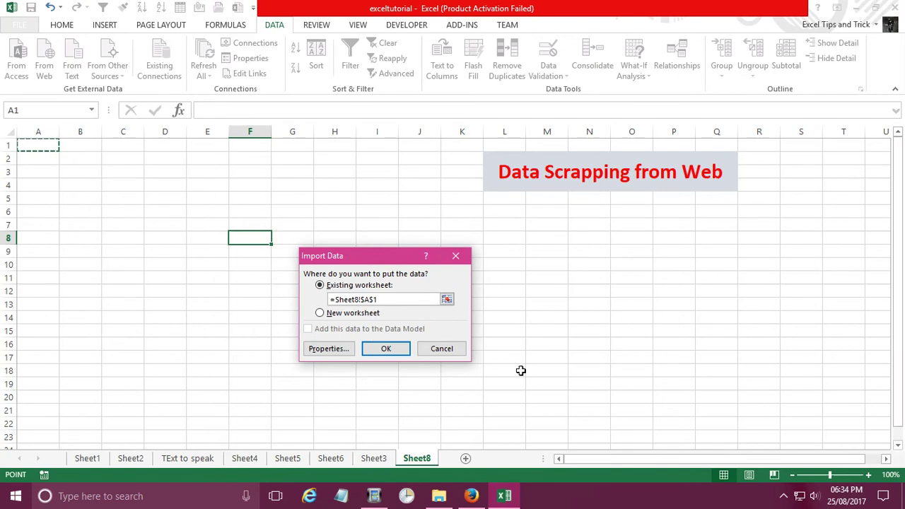
left_click(320, 313)
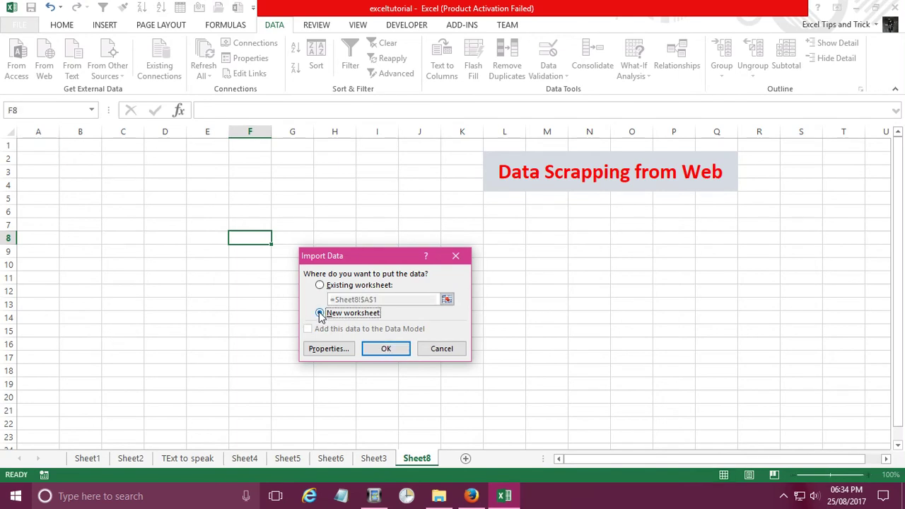
left_click(319, 287)
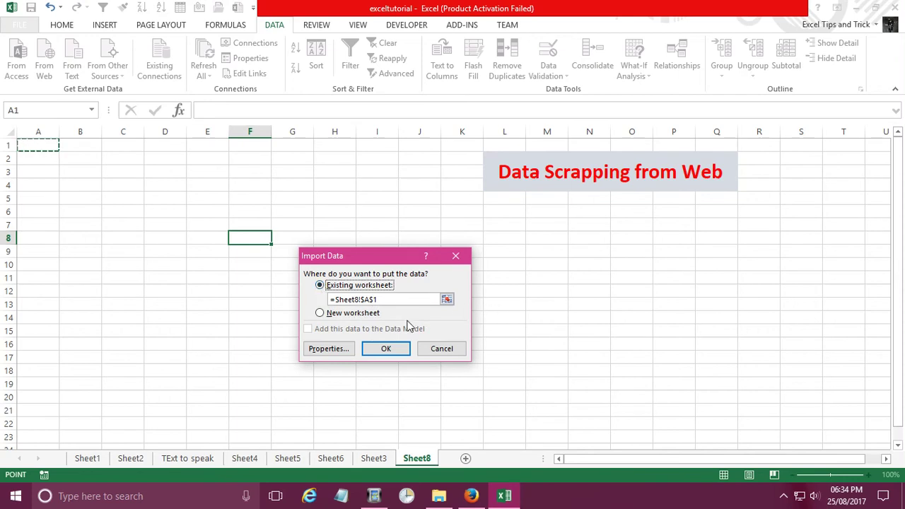
left_click(327, 349)
Step: Enable Refresh every 31 minutes for the external data range and confirm
left_click_drag(424, 163, 657, 174)
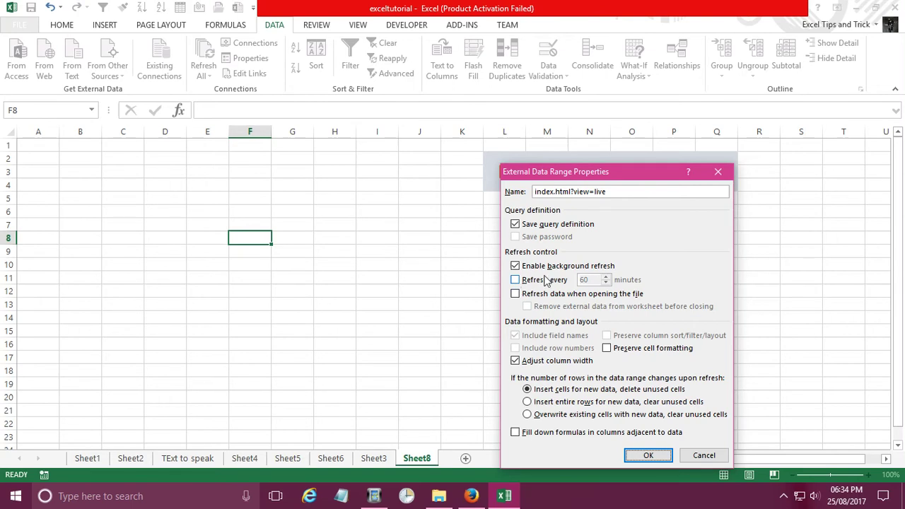
left_click(515, 281)
type("31")
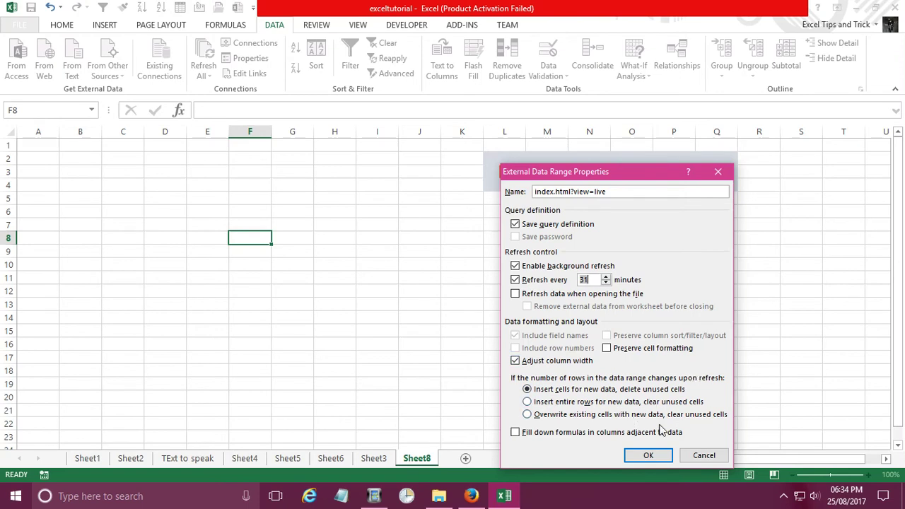
left_click(648, 456)
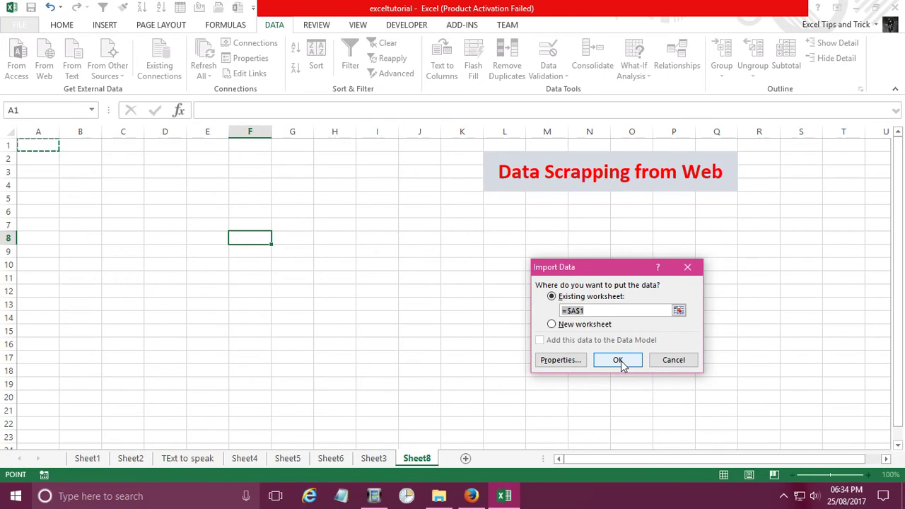
Step: Import the cricinfo page text into Sheet8 at A1 and scroll through the results
left_click(619, 361)
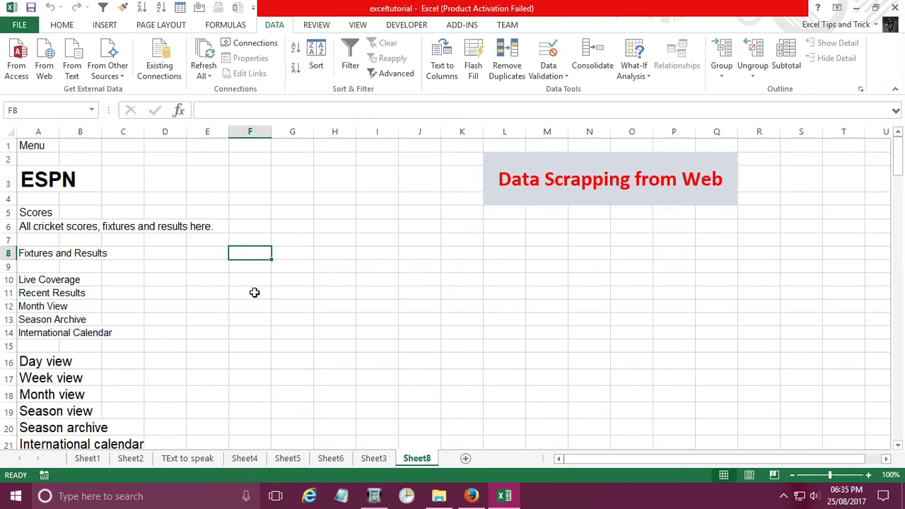
scroll(255, 296, "down", 4)
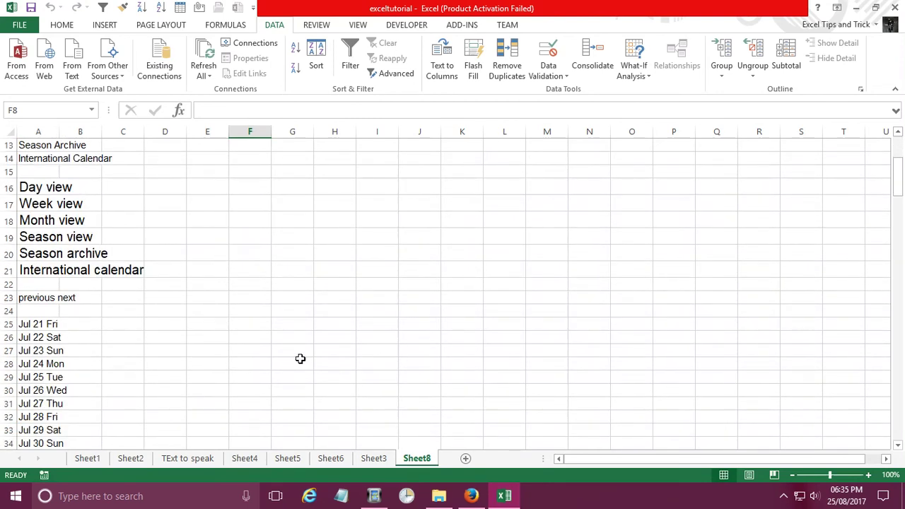
scroll(302, 359, "down", 5)
scroll(301, 358, "down", 9)
scroll(301, 359, "down", 7)
scroll(301, 358, "down", 6)
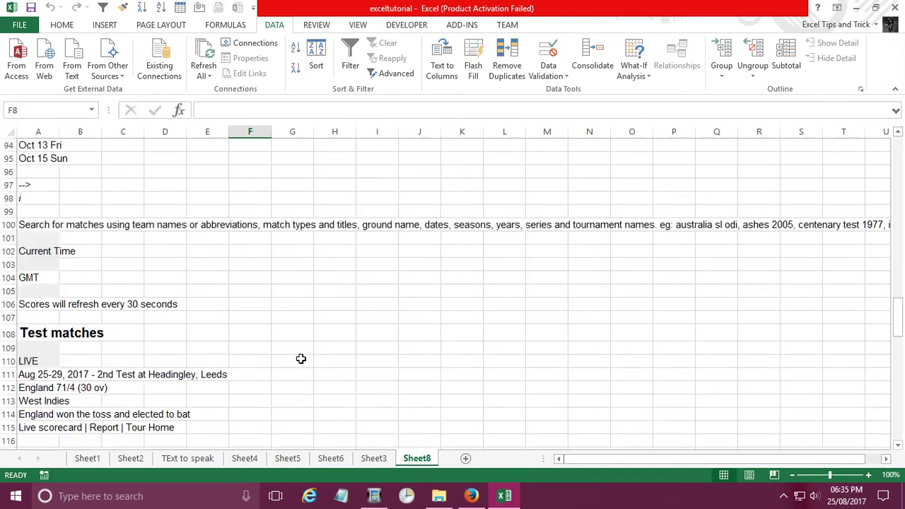
scroll(301, 358, "down", 6)
scroll(300, 359, "down", 3)
scroll(301, 358, "down", 7)
scroll(300, 358, "down", 1)
scroll(301, 359, "down", 7)
scroll(452, 297, "up", 6)
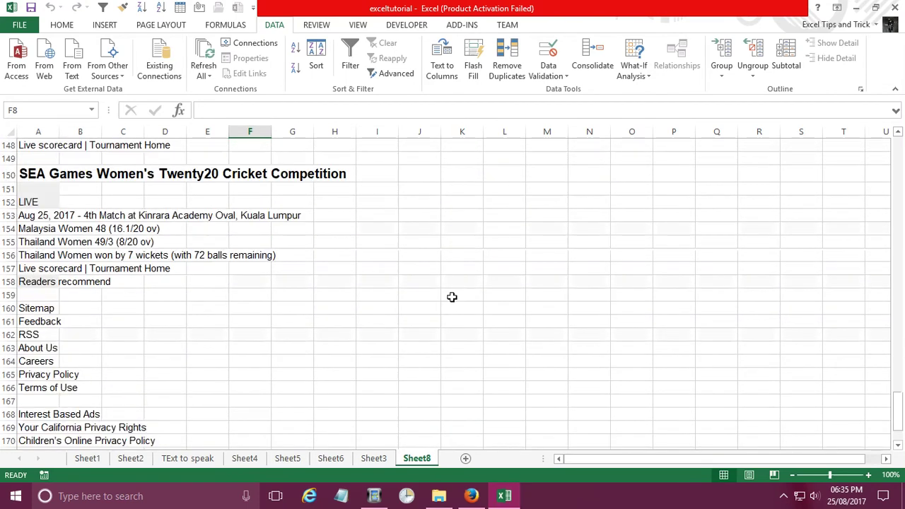
Step: AutoFit column A to the imported text and review the live match scores
double_click(59, 132)
scroll(336, 251, "up", 6)
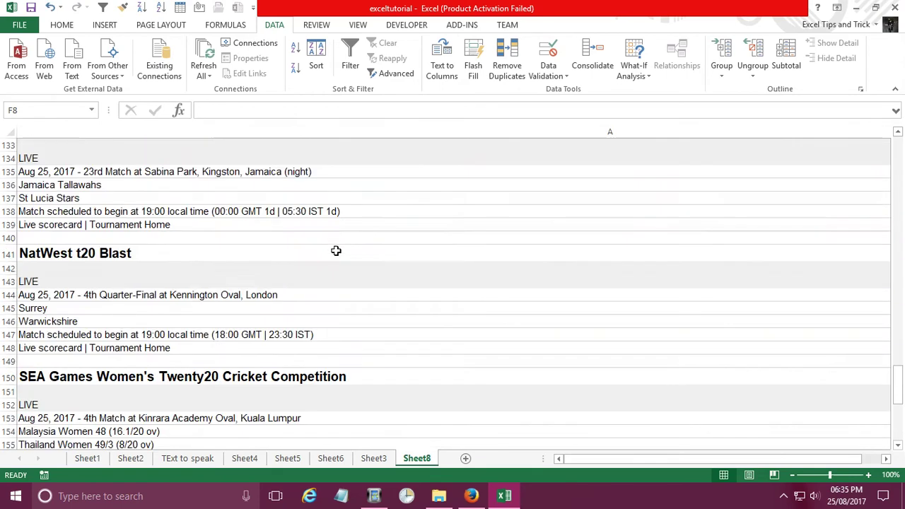
scroll(336, 251, "up", 8)
scroll(336, 251, "up", 9)
scroll(336, 251, "up", 10)
scroll(336, 251, "up", 3)
scroll(336, 251, "up", 6)
scroll(336, 251, "up", 4)
scroll(336, 251, "down", 10)
scroll(336, 251, "down", 8)
scroll(336, 251, "down", 11)
scroll(336, 251, "up", 2)
scroll(336, 251, "up", 1)
scroll(336, 250, "down", 5)
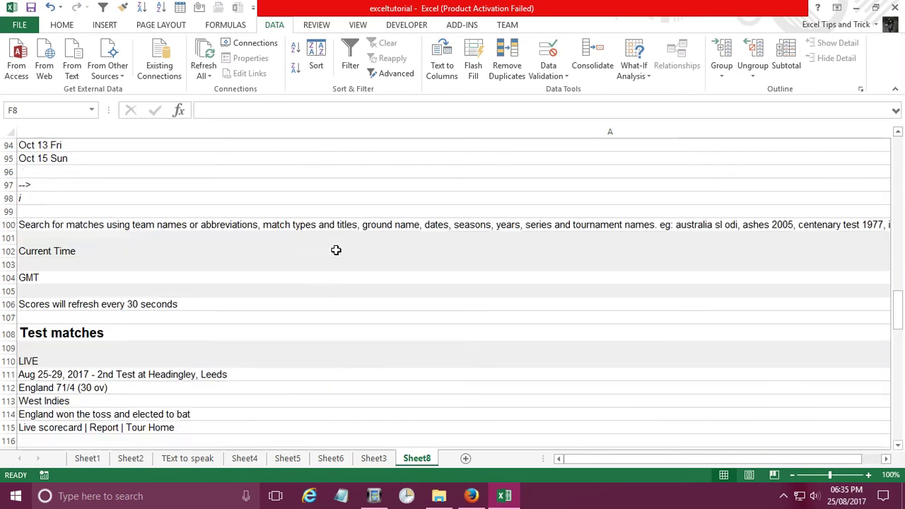
scroll(336, 251, "down", 6)
scroll(336, 250, "down", 6)
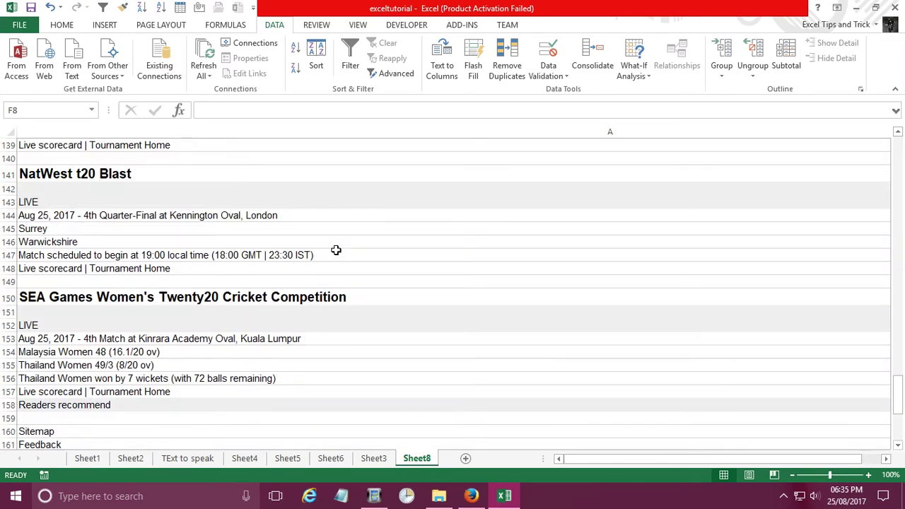
scroll(336, 251, "down", 2)
scroll(340, 245, "down", 4)
scroll(339, 245, "down", 6)
scroll(339, 246, "up", 6)
scroll(339, 246, "up", 7)
scroll(339, 245, "up", 11)
scroll(340, 246, "up", 5)
scroll(340, 245, "up", 3)
scroll(339, 245, "down", 4)
scroll(340, 245, "down", 6)
scroll(340, 245, "down", 5)
scroll(340, 245, "down", 6)
scroll(340, 246, "up", 6)
scroll(340, 246, "up", 5)
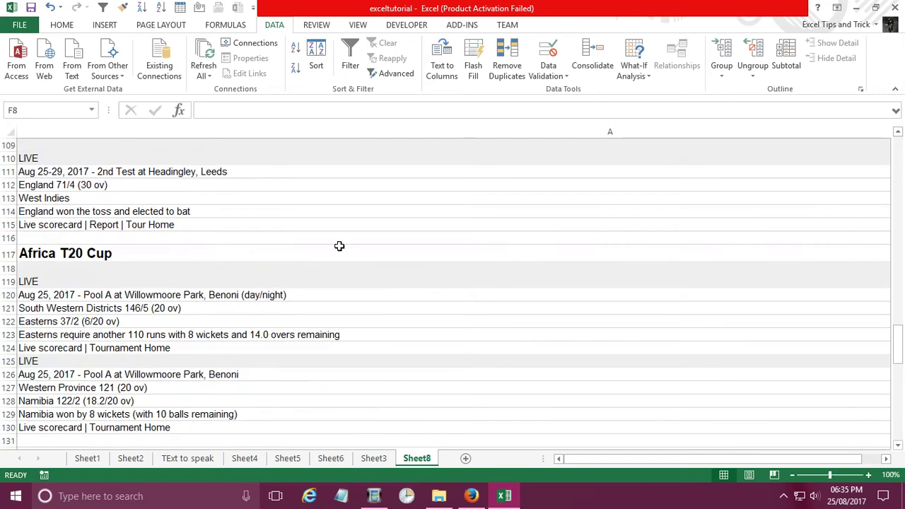
scroll(339, 245, "up", 5)
scroll(344, 239, "up", 5)
scroll(344, 239, "up", 6)
scroll(344, 240, "up", 10)
scroll(344, 240, "up", 8)
scroll(344, 240, "up", 3)
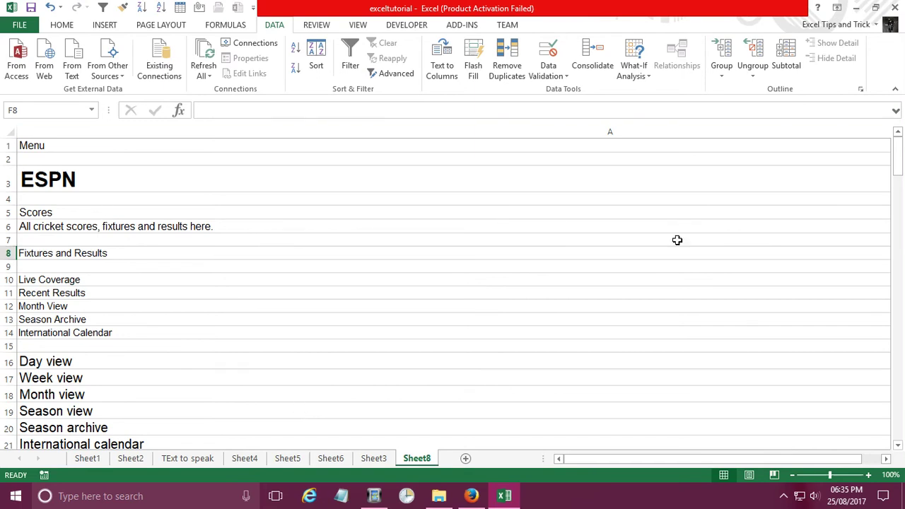
Step: Add a blank Sheet9 after Sheet8, discarding the stray text entered in H7
left_click(466, 458)
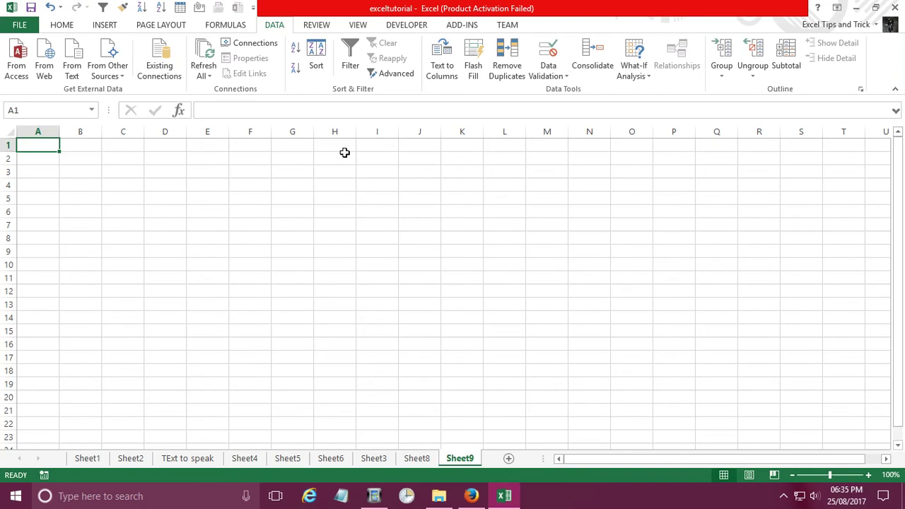
left_click(341, 225)
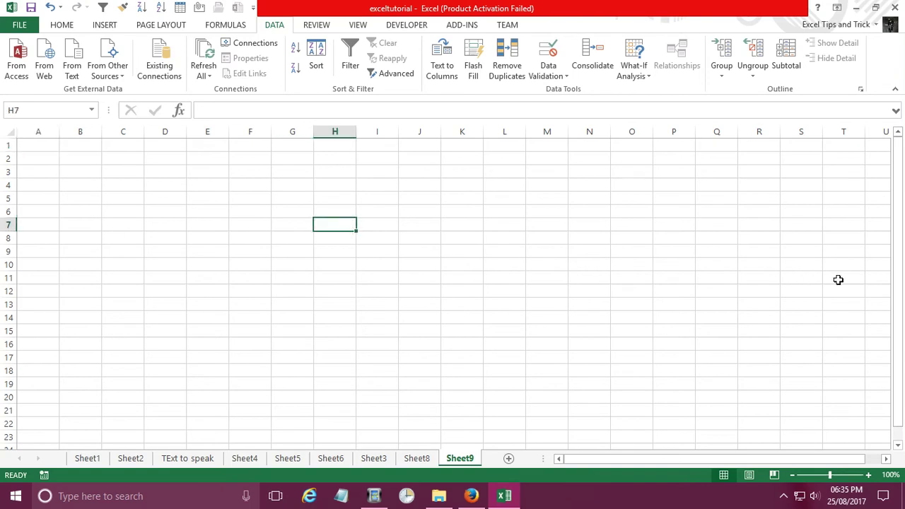
type("ALT W")
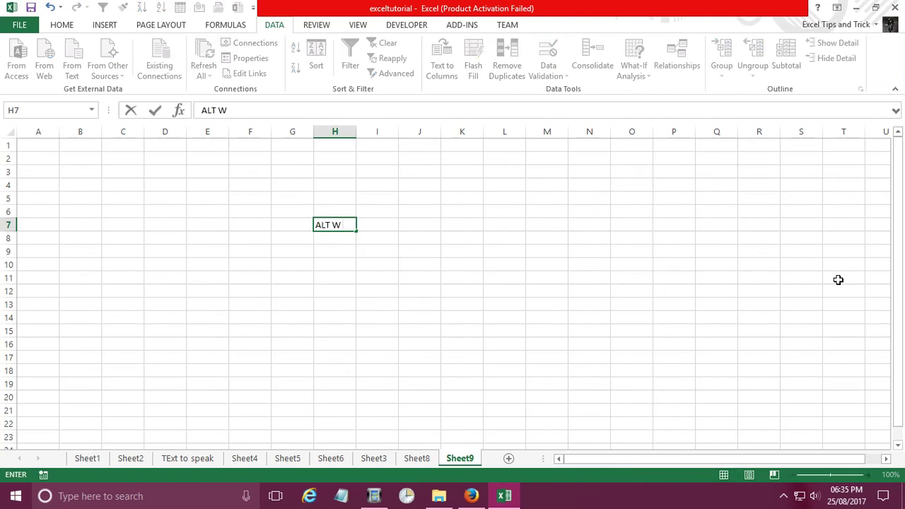
type(" M R")
key("Escape")
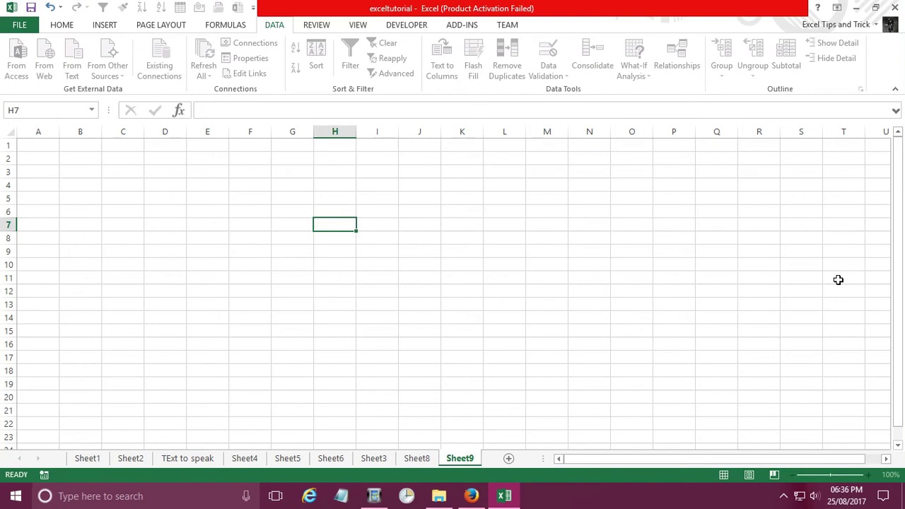
left_click(679, 270)
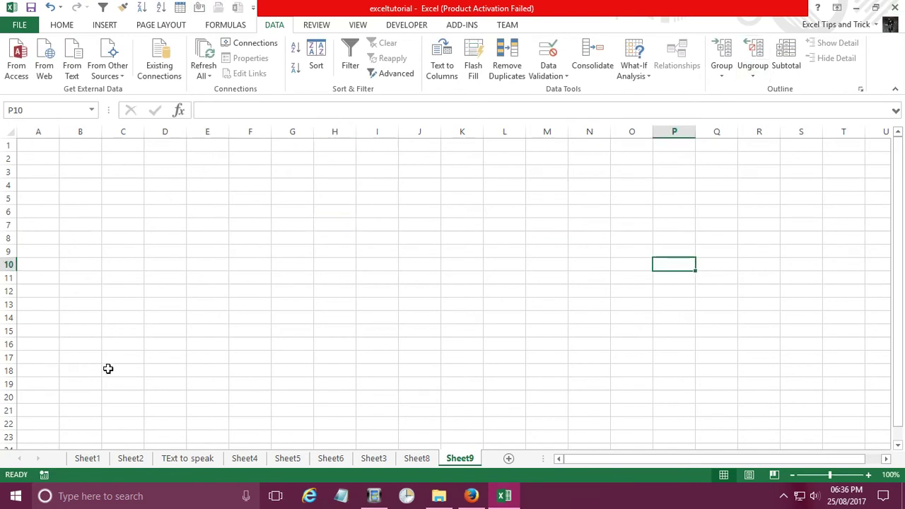
Step: Begin recording a macro named Recording_Web, stored in This Workbook
left_click(44, 477)
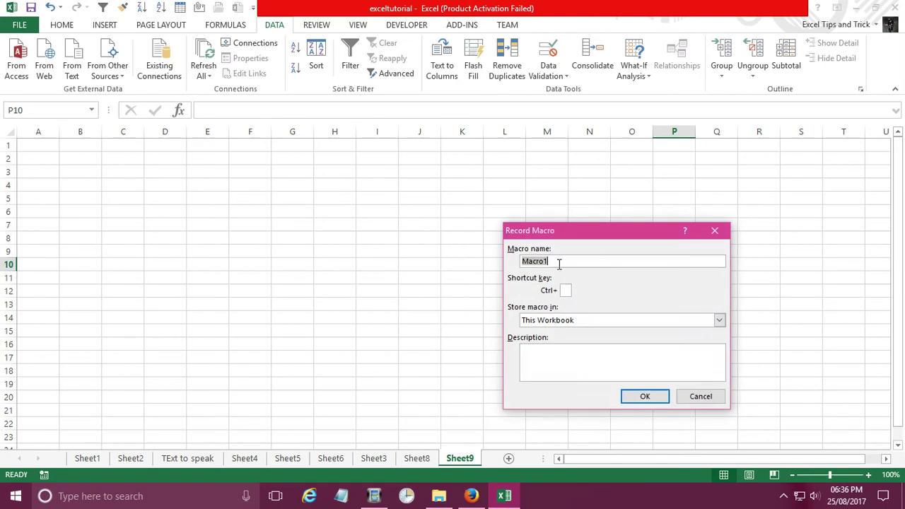
left_click(563, 265)
double_click(566, 265)
type("RE")
key("BackSpace")
type("ecording web")
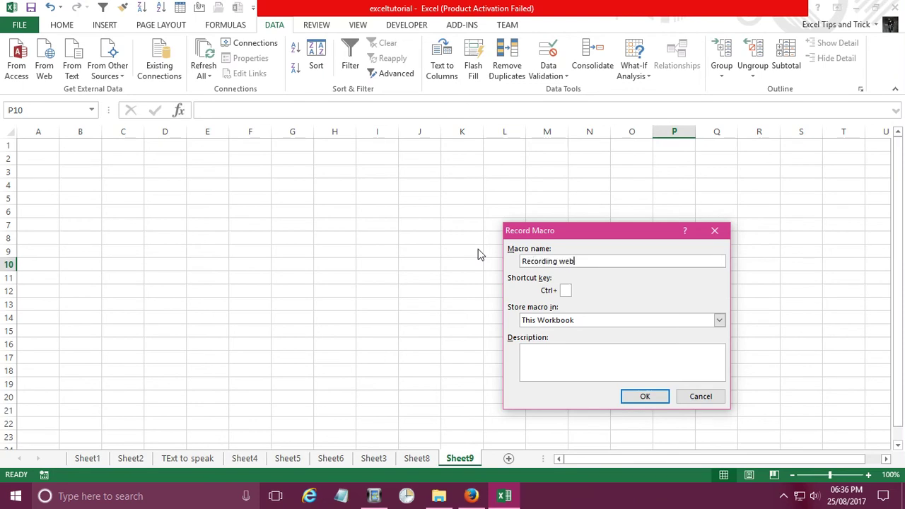
key("BackSpace")
key("BackSpace")
key("BackSpace")
key("BackSpace")
type("_")
key("BackSpace")
type("_")
type("Web")
left_click(585, 364)
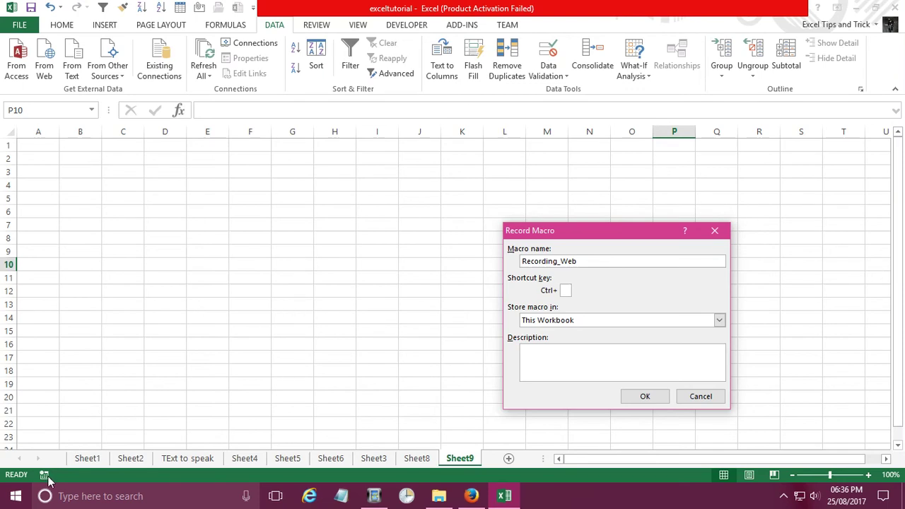
left_click(658, 400)
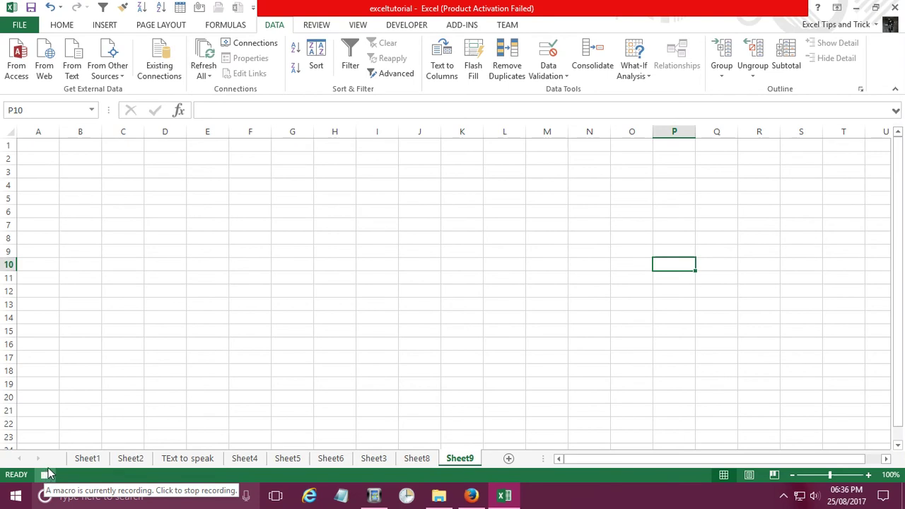
Step: Start a new From Web query and load the ESPNcricinfo live scores page in it
left_click(99, 28)
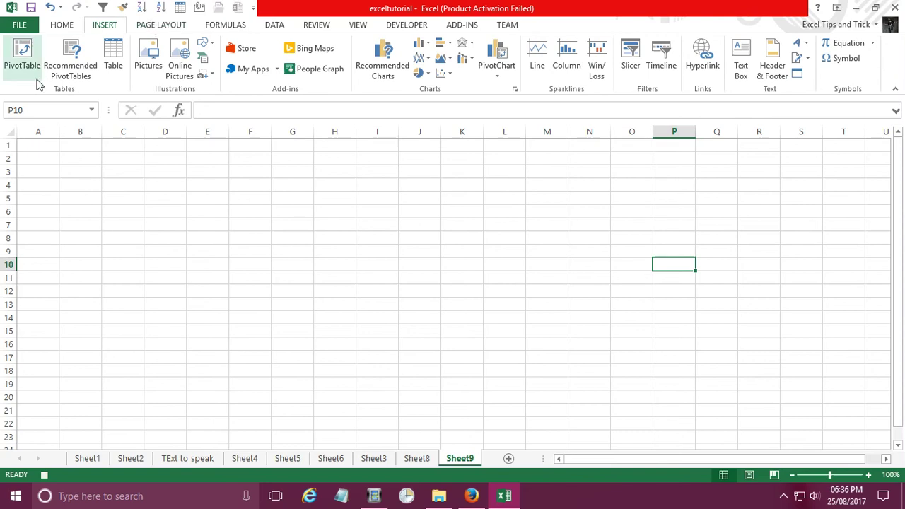
left_click(273, 28)
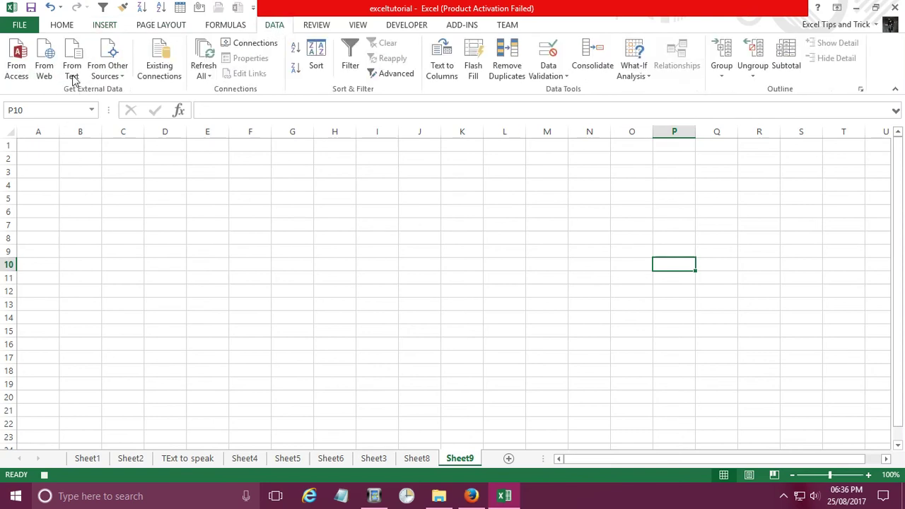
left_click(44, 65)
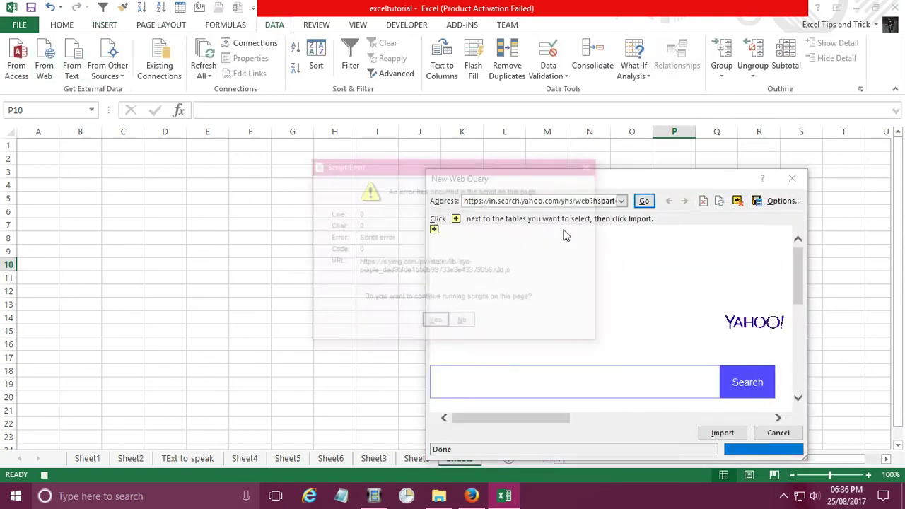
left_click(460, 323)
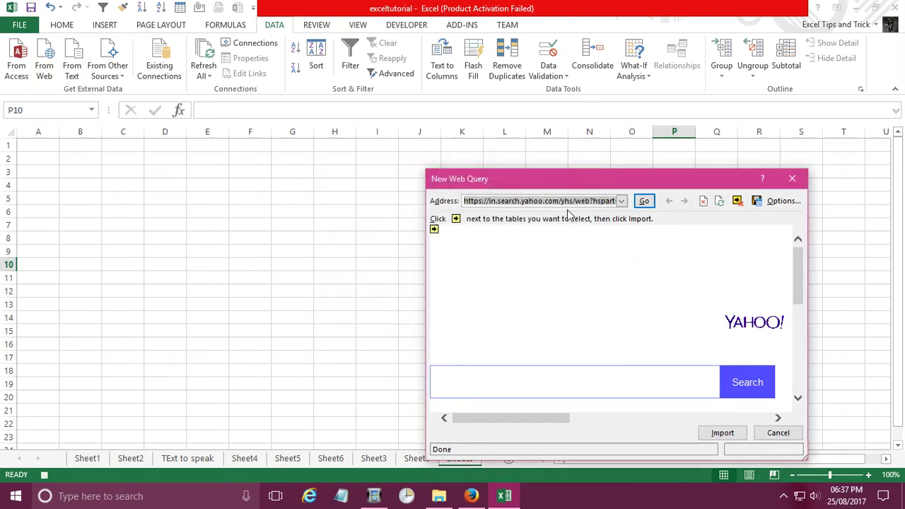
left_click(472, 495)
left_click(472, 496)
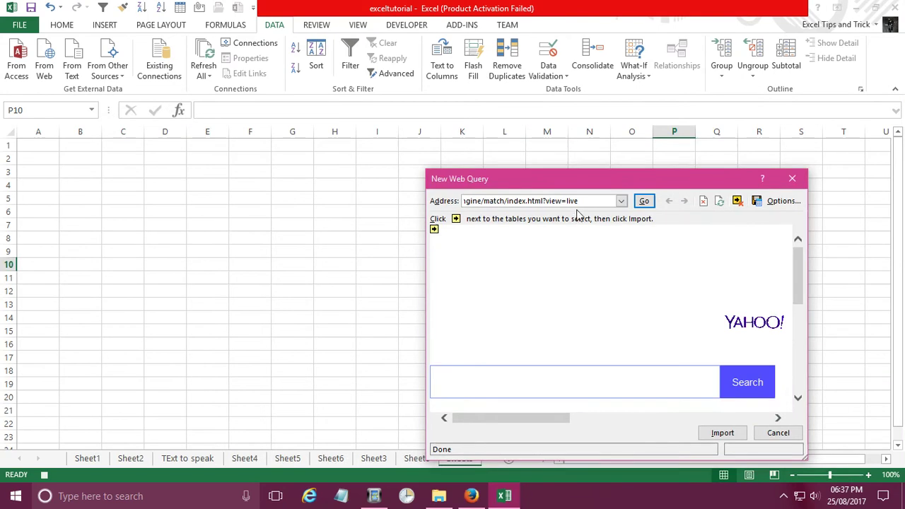
left_click(645, 202)
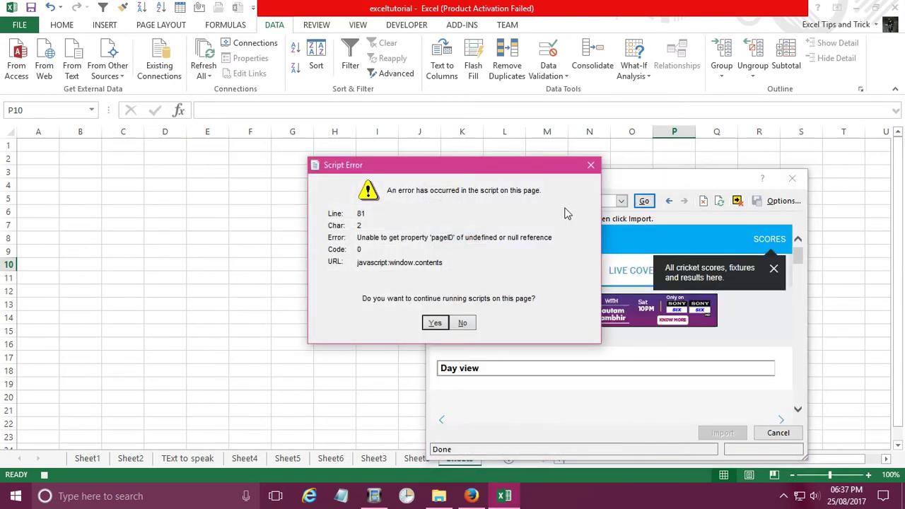
key("Return")
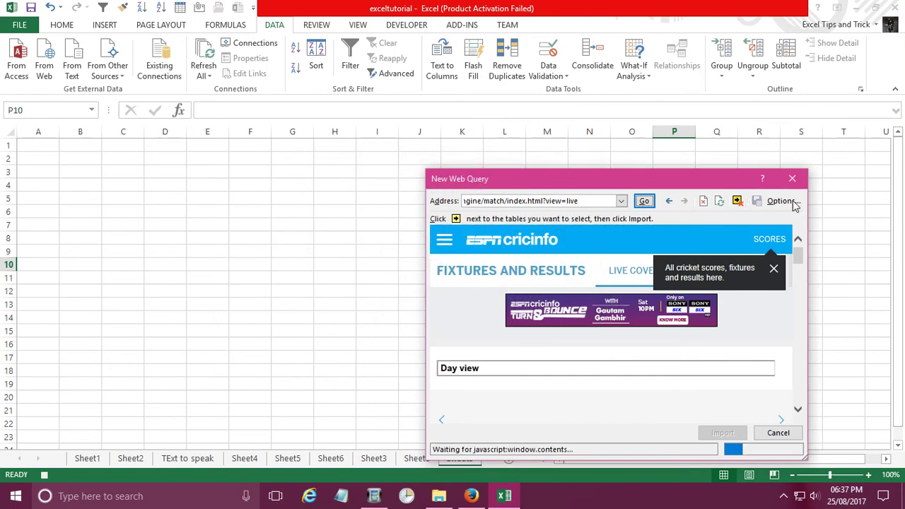
Step: Set the query's import options to Rich text formatting only with Disable date recognition ticked
left_click(783, 201)
left_click(532, 273)
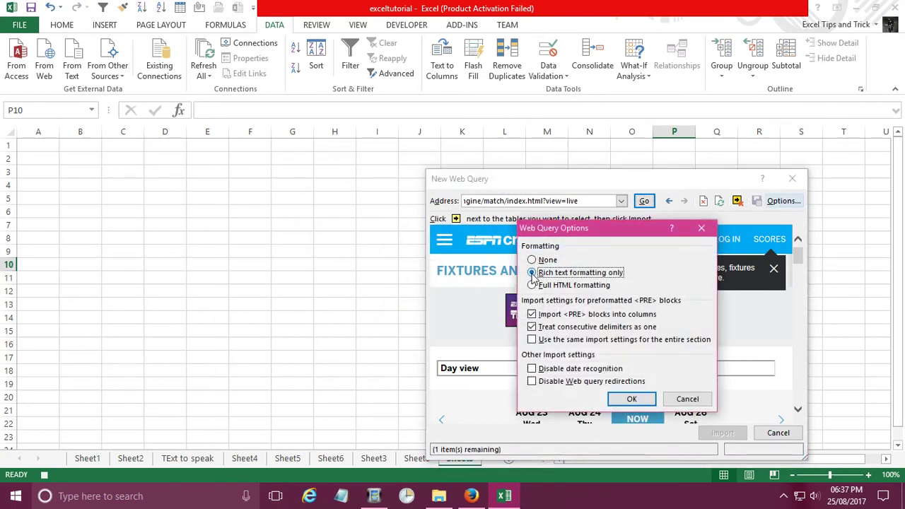
left_click(533, 369)
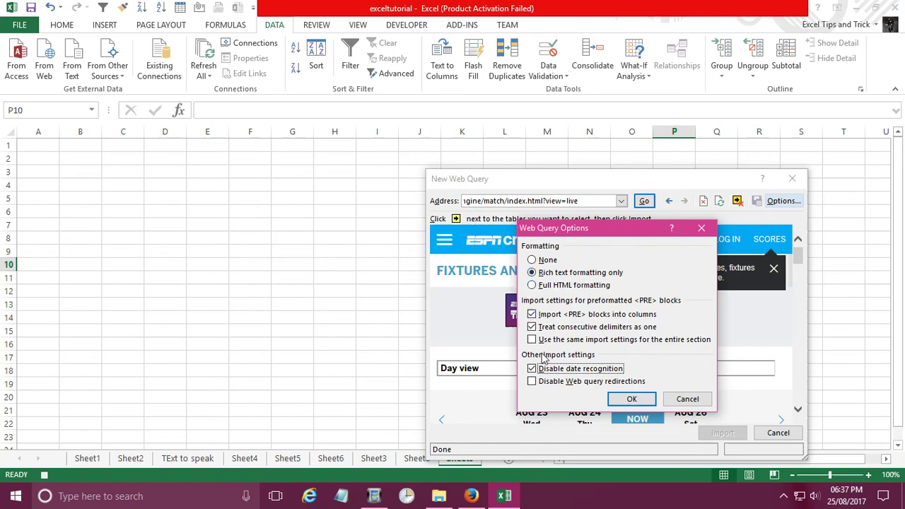
left_click(633, 401)
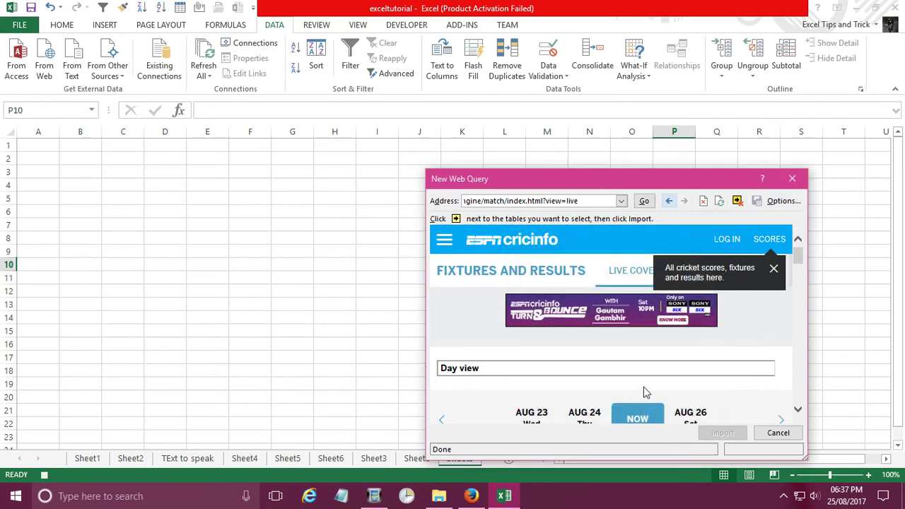
Step: Turn date recognition back on in the query options and reload the cricinfo page
left_click_drag(652, 179, 580, 83)
left_click(717, 107)
left_click(536, 370)
left_click(631, 399)
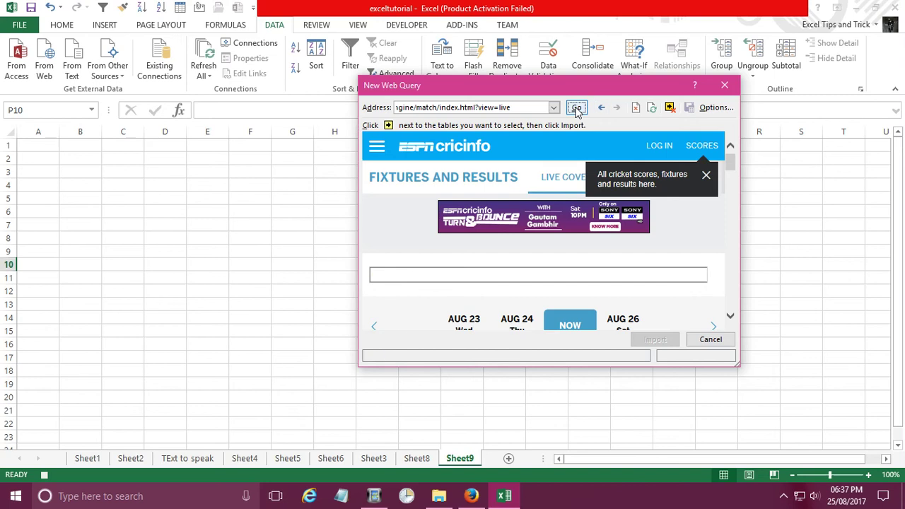
left_click(578, 110)
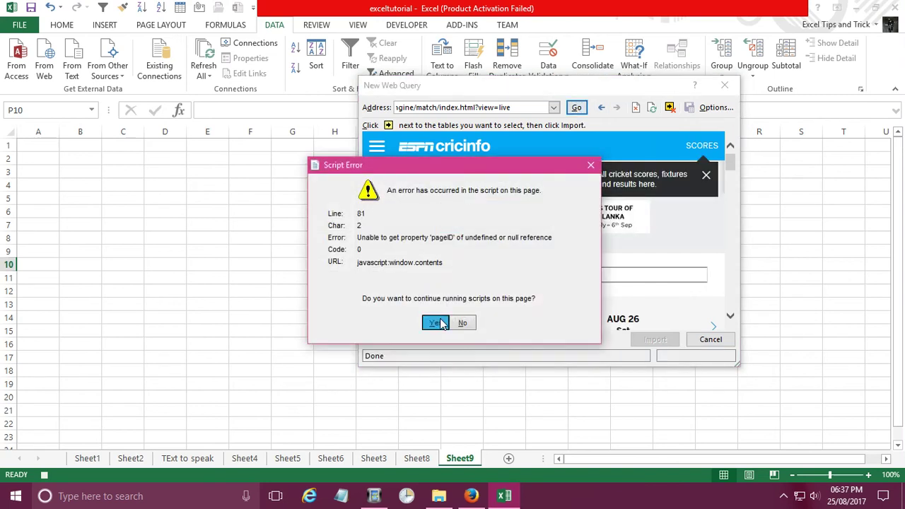
left_click(434, 323)
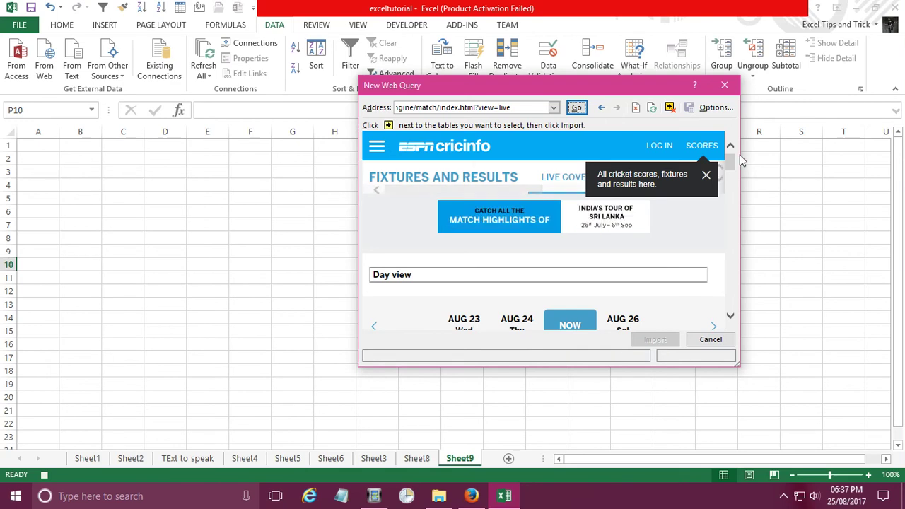
Step: Close the web query without importing and add a new blank Sheet10
mouse_move(731, 163)
left_mouse_down()
mouse_move(731, 282)
mouse_move(733, 148)
left_mouse_up()
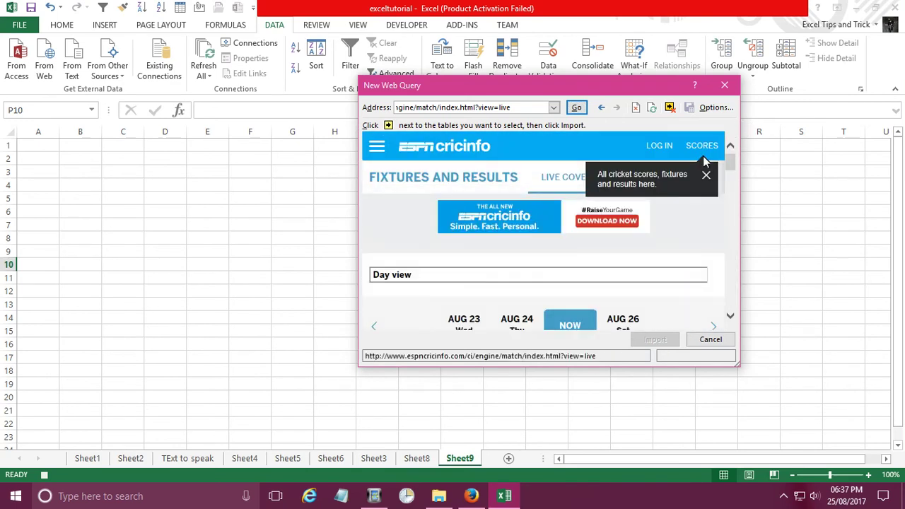
left_click(733, 91)
left_click(508, 458)
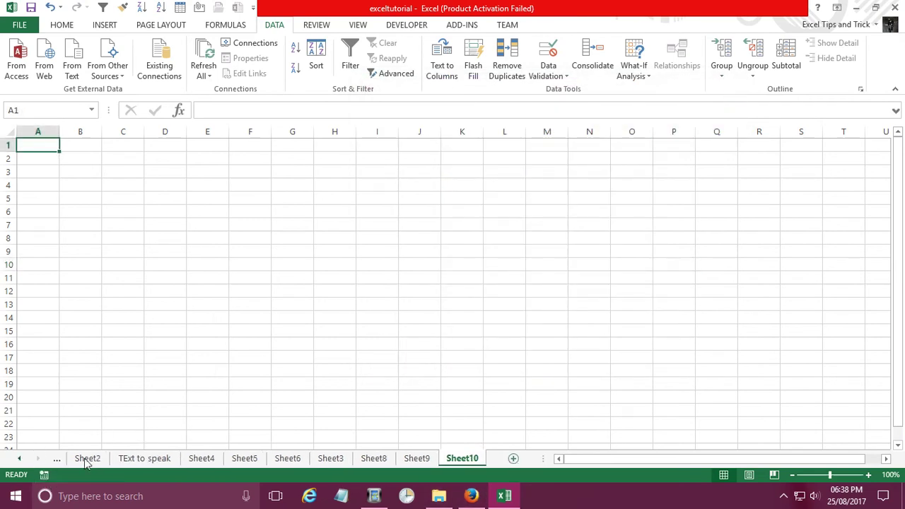
Step: Begin recording a new macro named recording2, stored in This Workbook
left_click(44, 474)
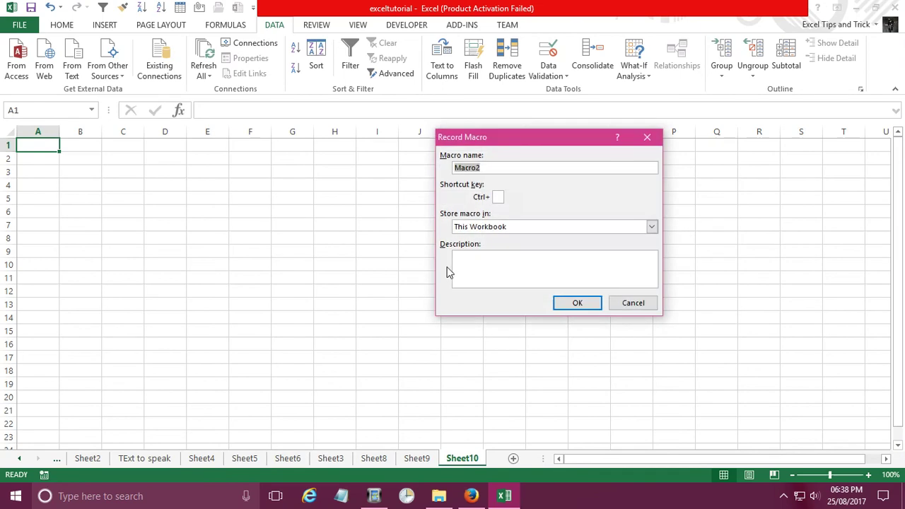
type("recording")
left_click(591, 307)
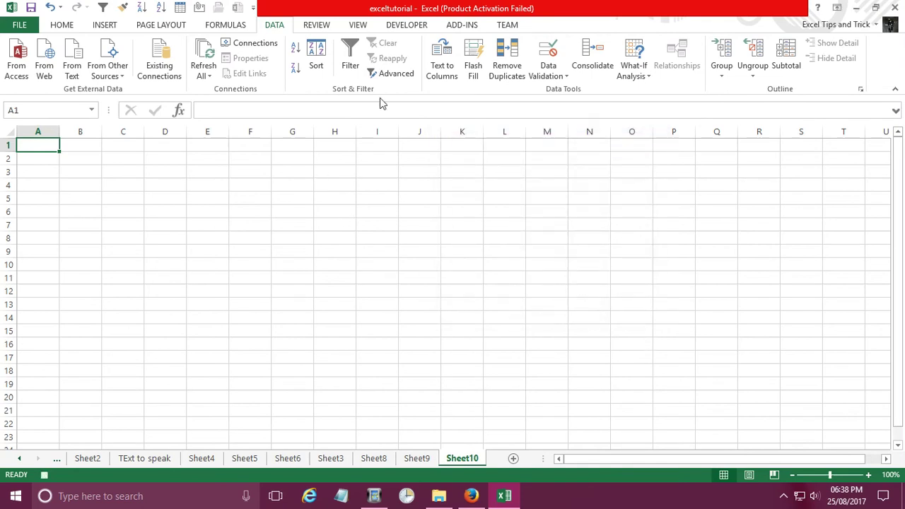
left_click(104, 27)
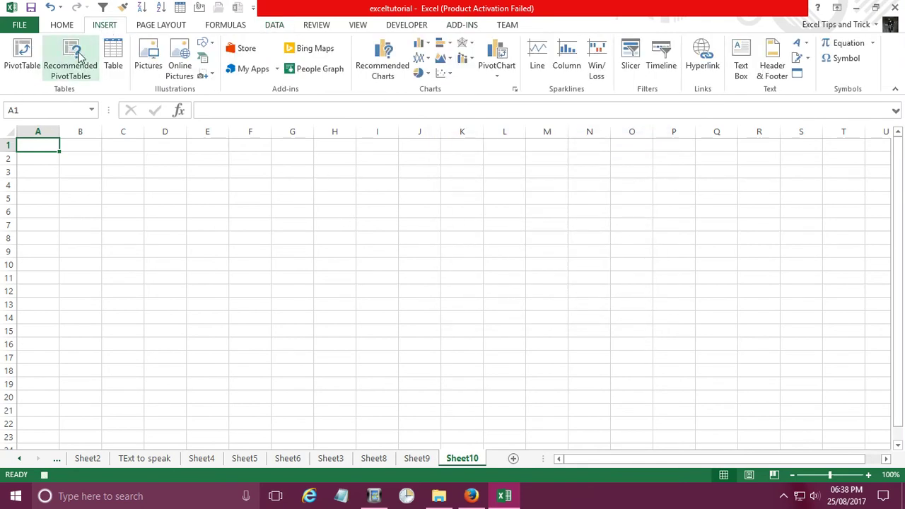
left_click(281, 25)
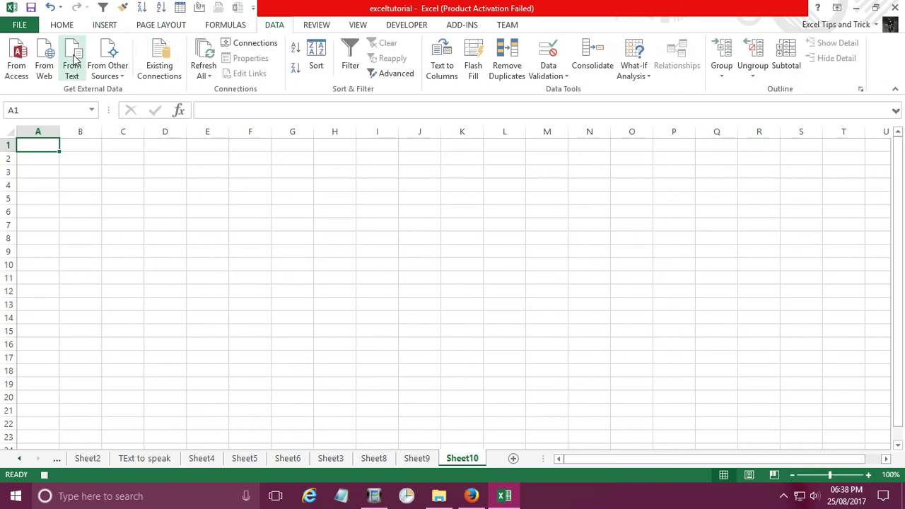
Step: Start a From Web query and load the pasted cricinfo live scores URL
left_click(51, 56)
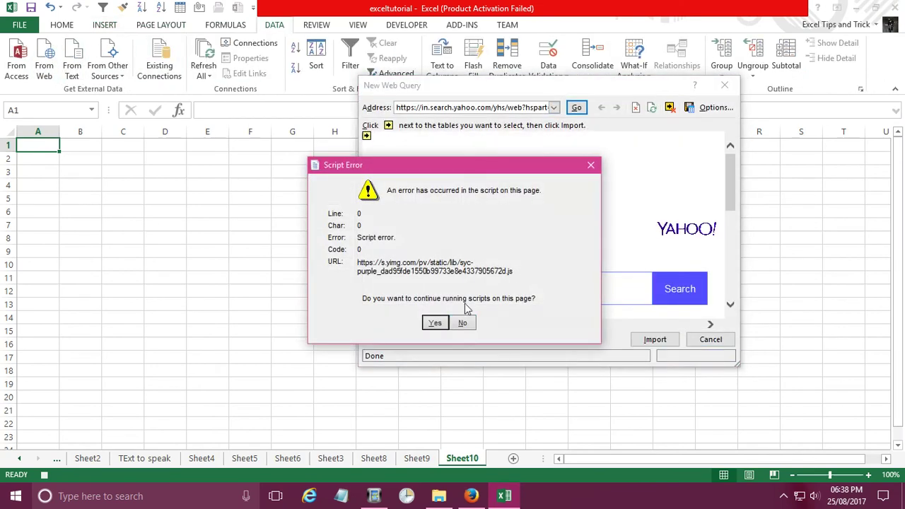
left_click(464, 327)
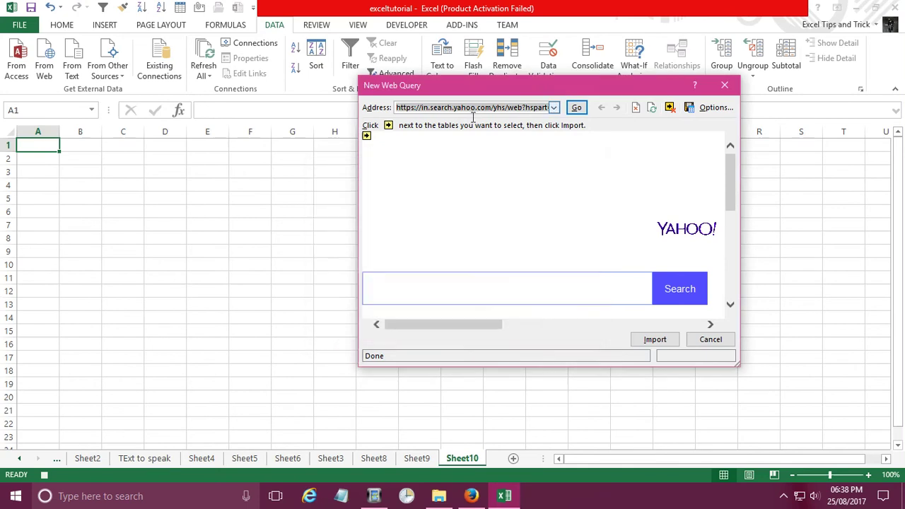
key("ctrl+v")
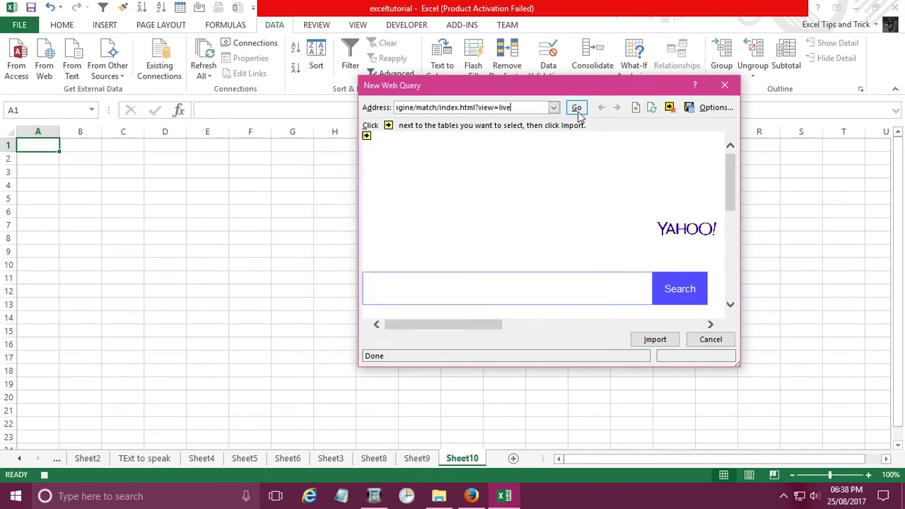
left_click(577, 108)
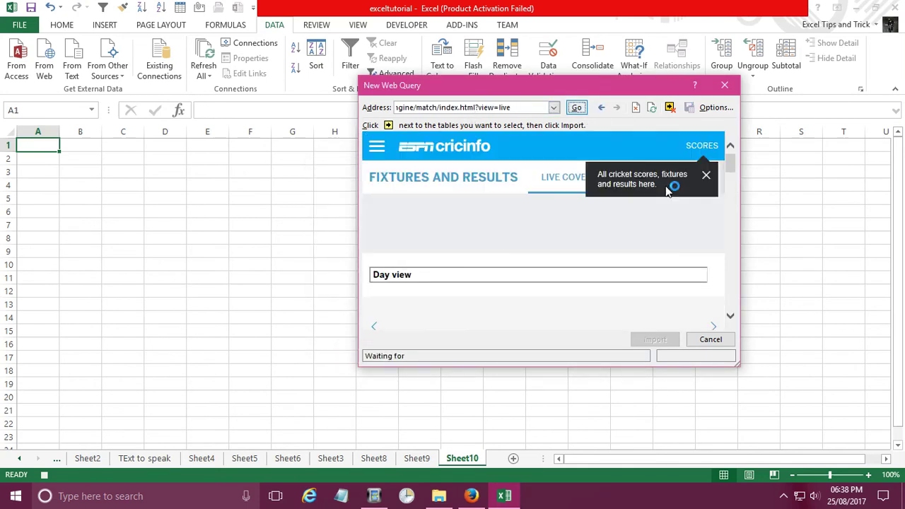
left_click(435, 323)
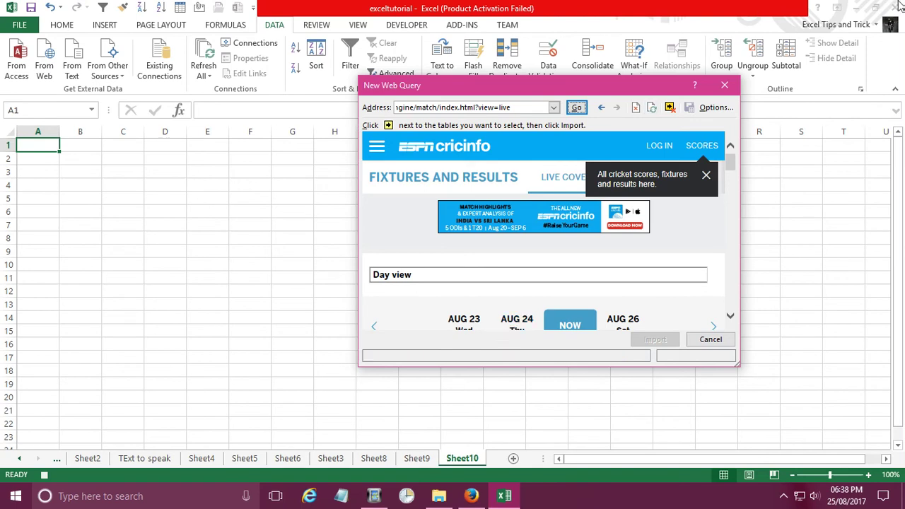
Step: Switch the query to Rich text formatting only and reload the live scores page
left_click(717, 110)
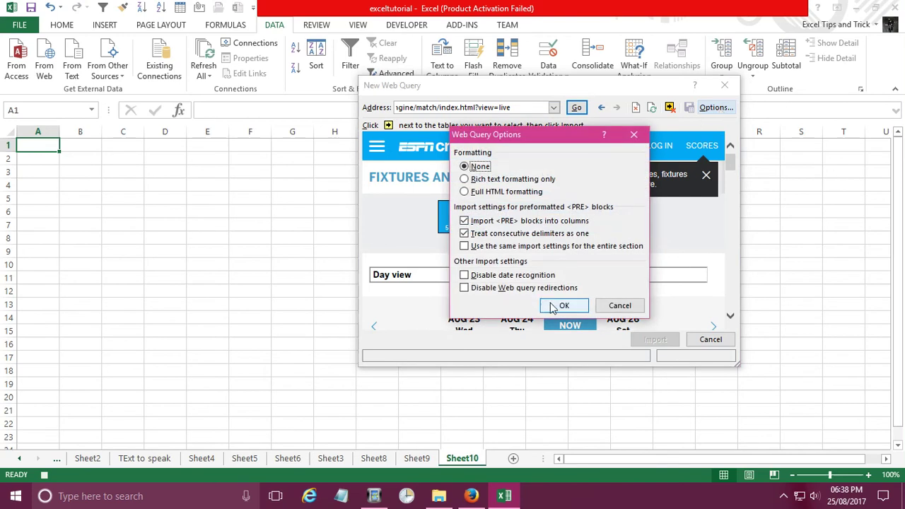
left_click(467, 180)
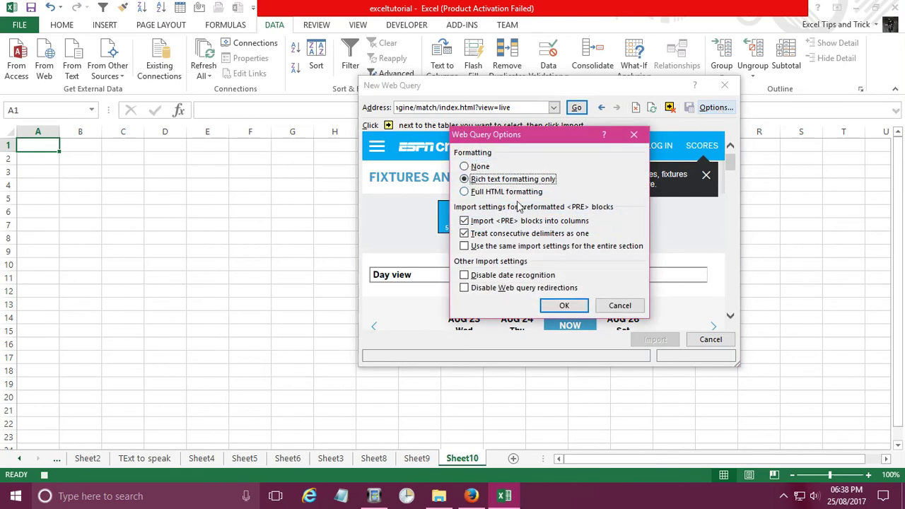
left_click(564, 307)
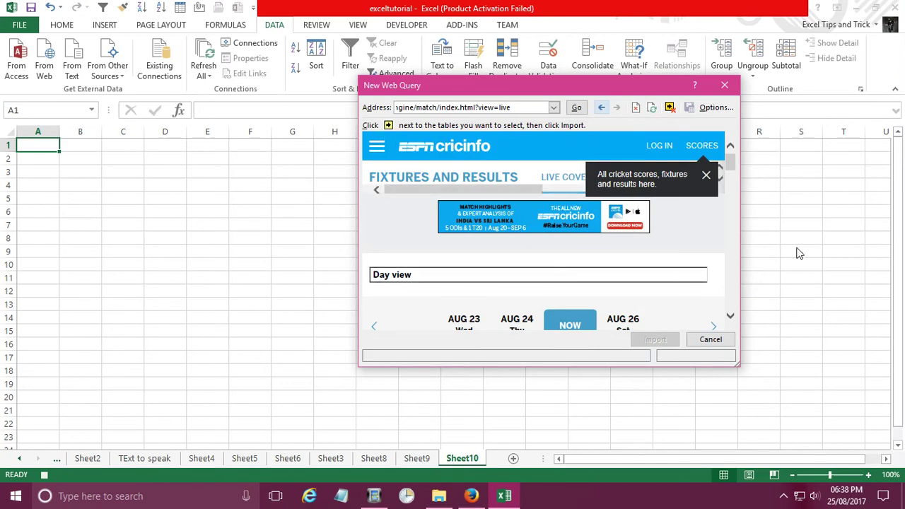
mouse_move(731, 162)
left_mouse_down()
mouse_move(729, 292)
mouse_move(746, 142)
left_mouse_up()
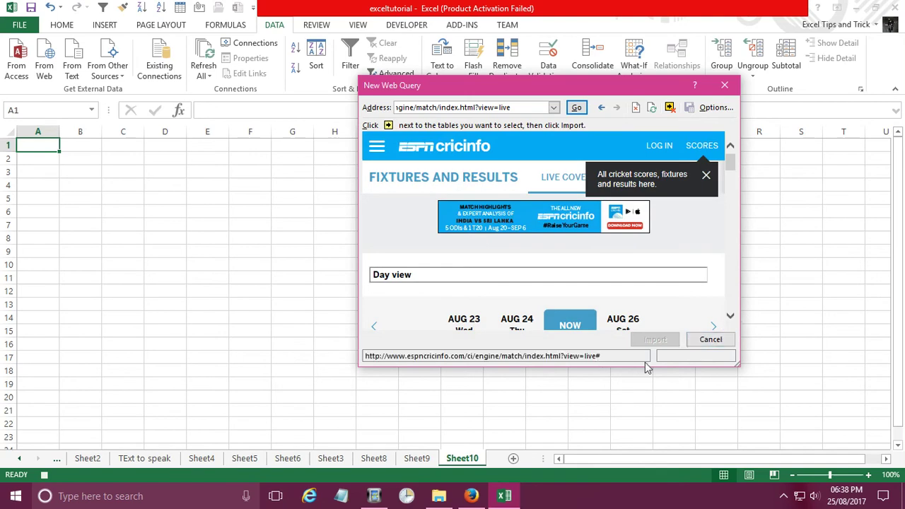
left_click(579, 110)
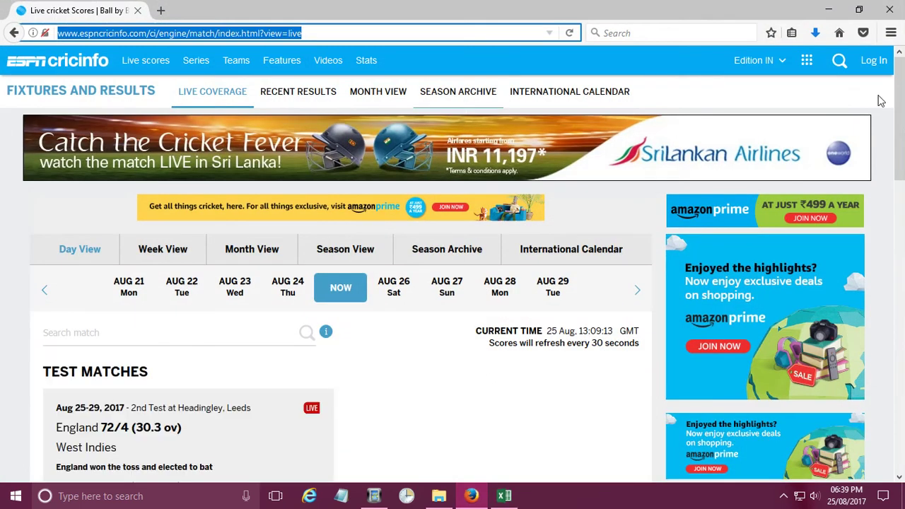
Step: Open google.com in a new Firefox tab
left_click(160, 10)
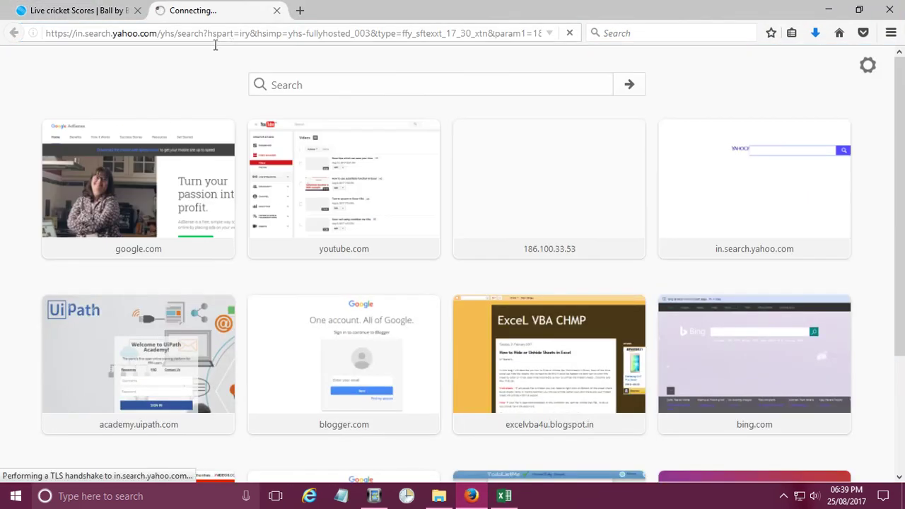
left_click(223, 43)
type("google.com/")
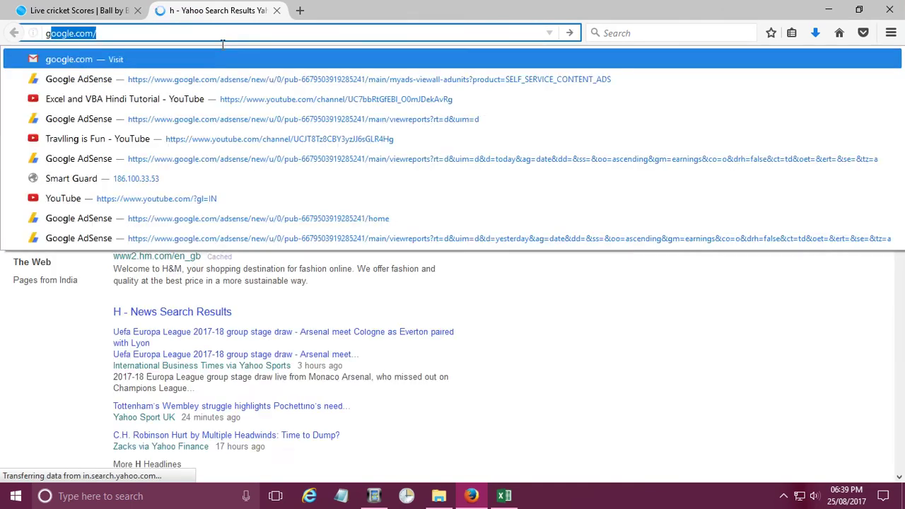
key("Return")
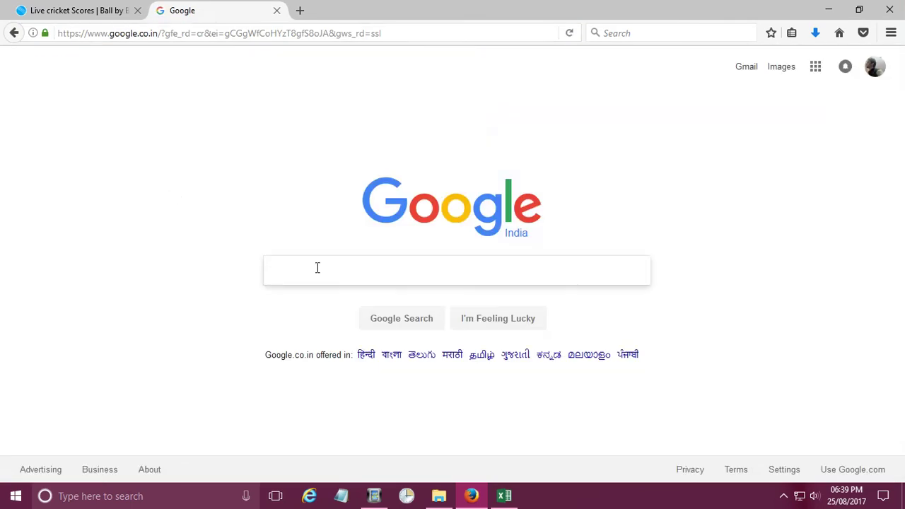
Step: Search 'live score india vs pakistan', open the Cricbuzz result and select its URL
type("live scor")
key("Down")
key("Down")
key("Down")
key("Down")
key("Return")
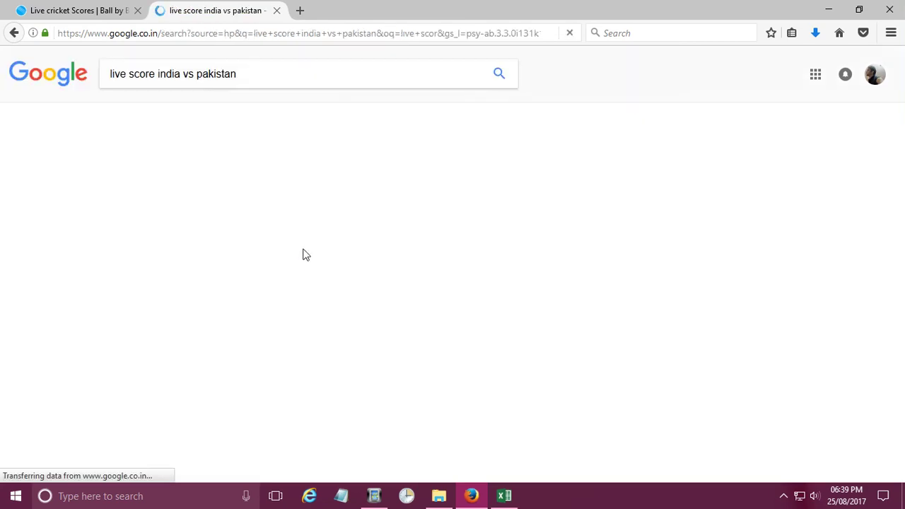
left_click(239, 170)
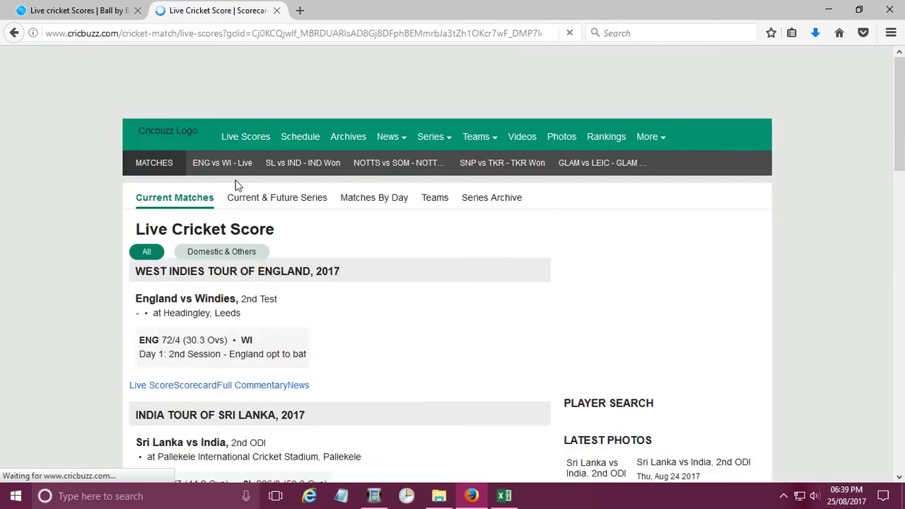
left_click(481, 34)
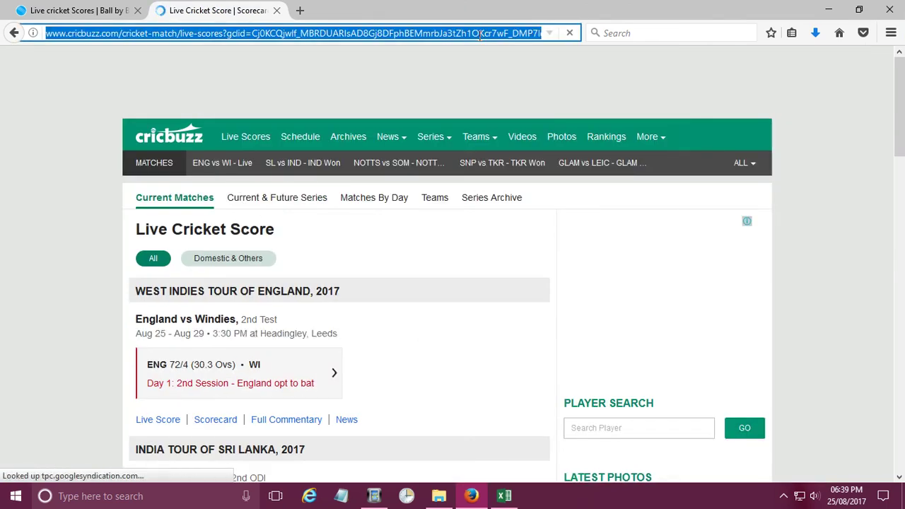
Step: Back in Excel, close the old web query and add a blank Sheet11
left_click(505, 496)
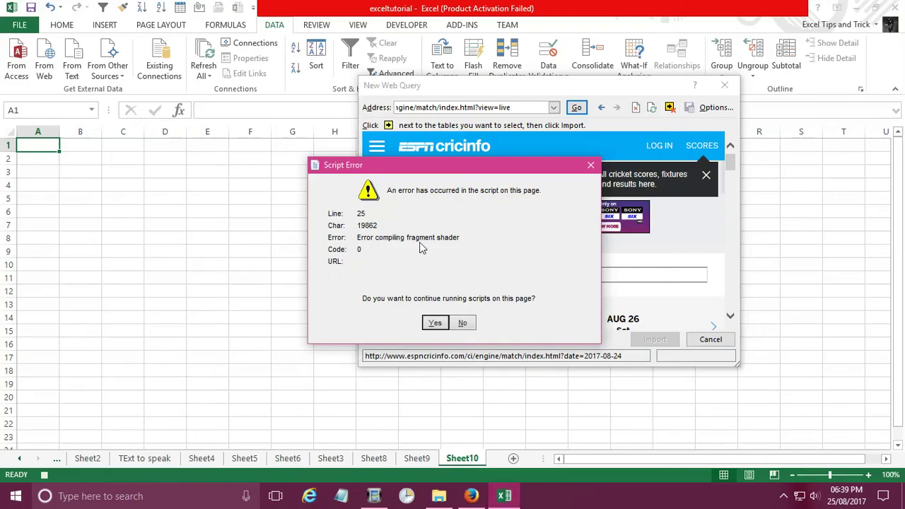
left_click(463, 322)
left_click(711, 339)
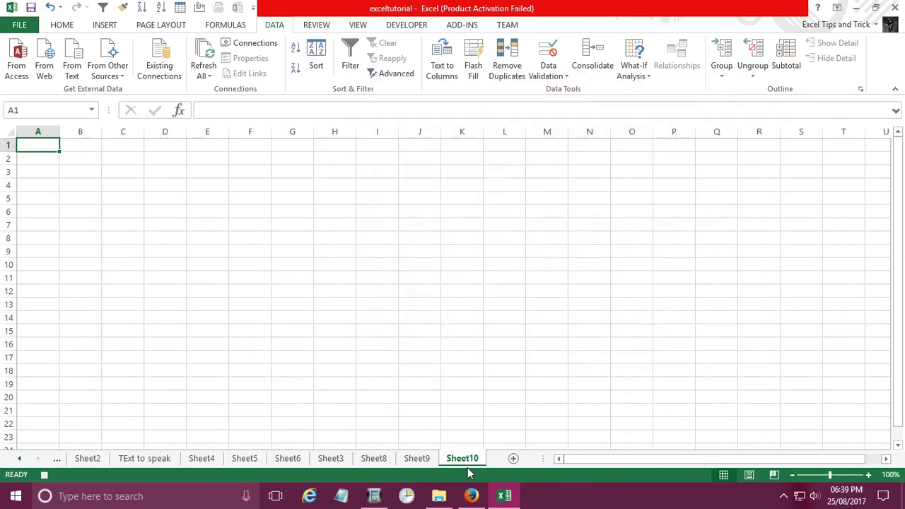
left_click(515, 458)
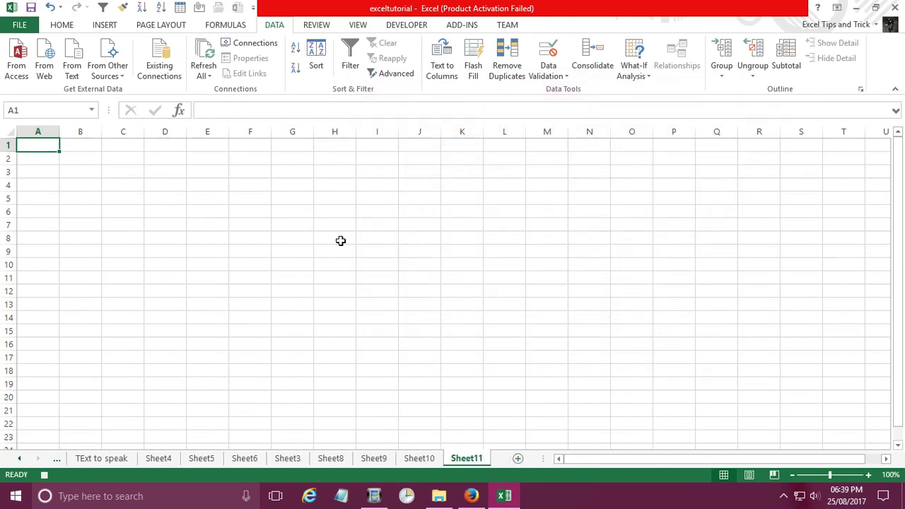
Step: Start recording a new macro named recoding3 in This Workbook
left_click(44, 474)
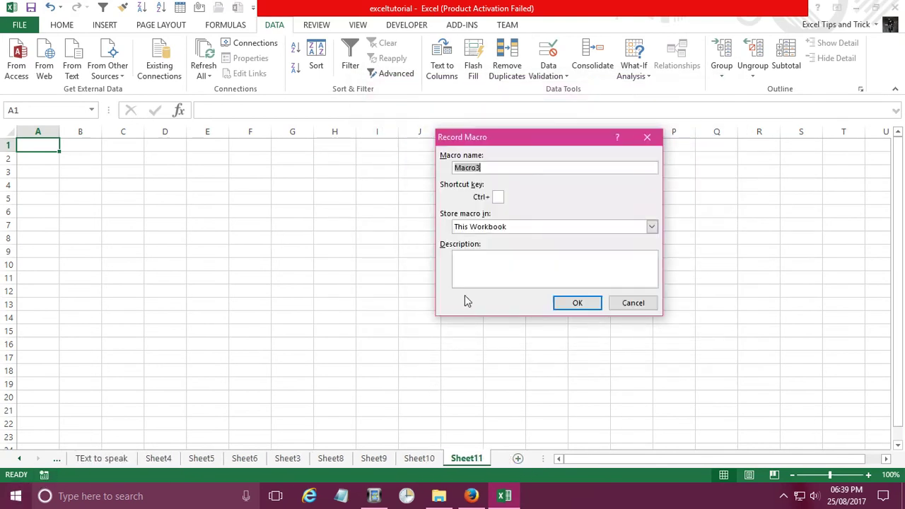
type("recoding 3")
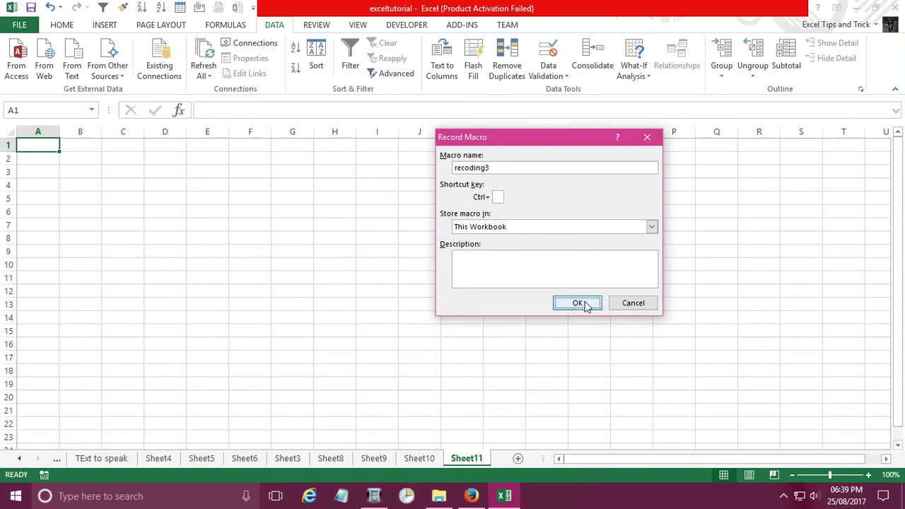
left_click(587, 305)
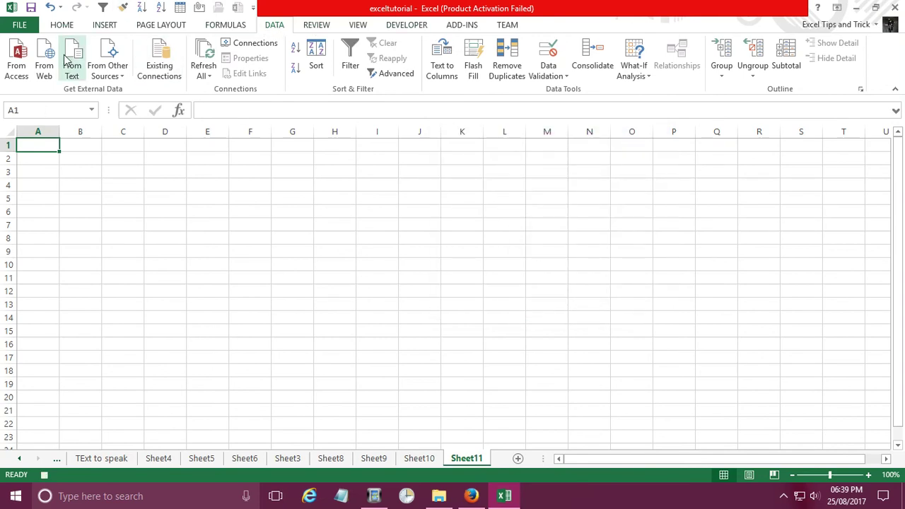
Step: Start a From Web query and load the pasted Cricbuzz live-score URL
left_click(44, 61)
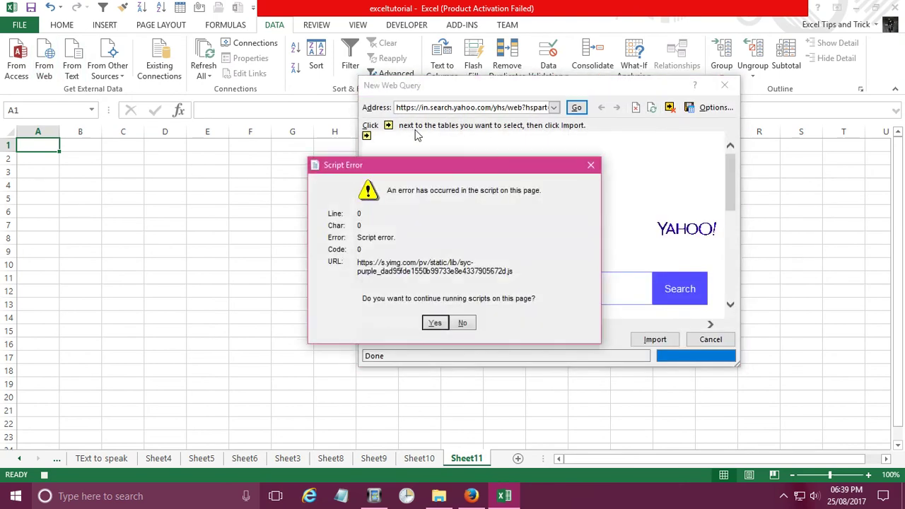
left_click(463, 322)
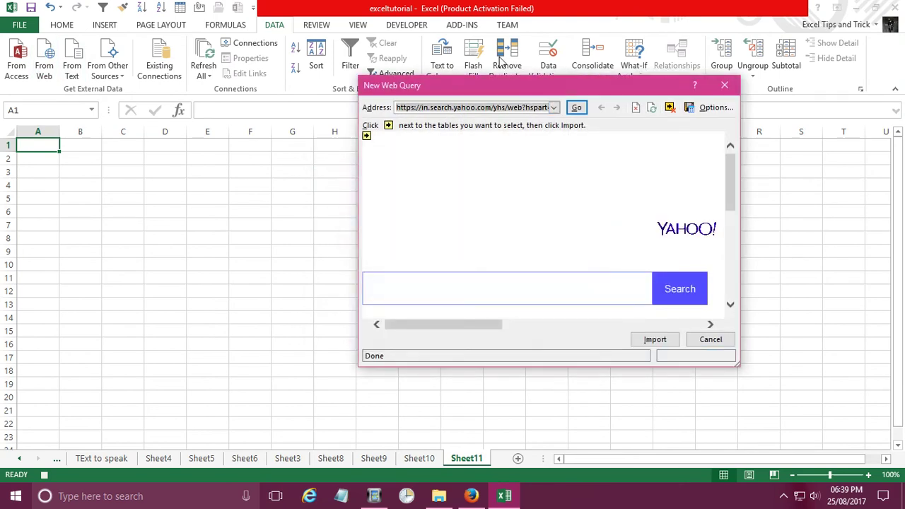
key("ctrl+v")
key("Return")
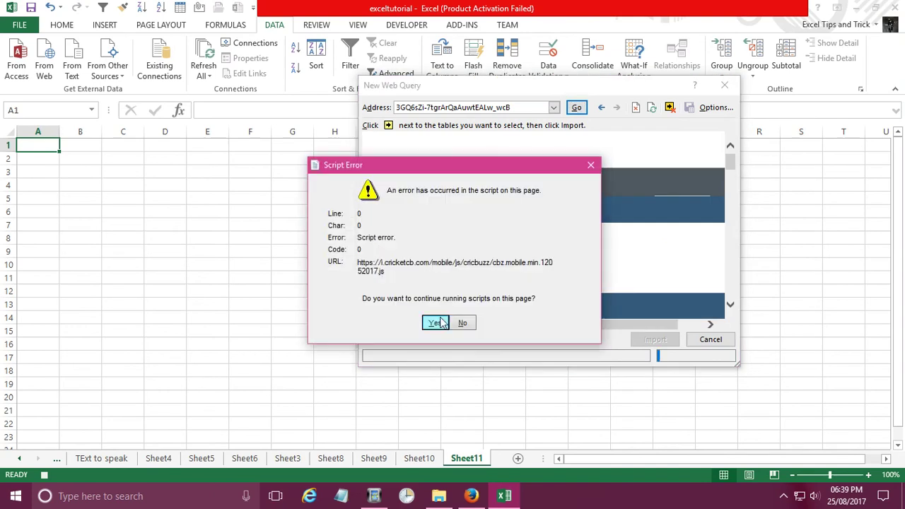
left_click(435, 324)
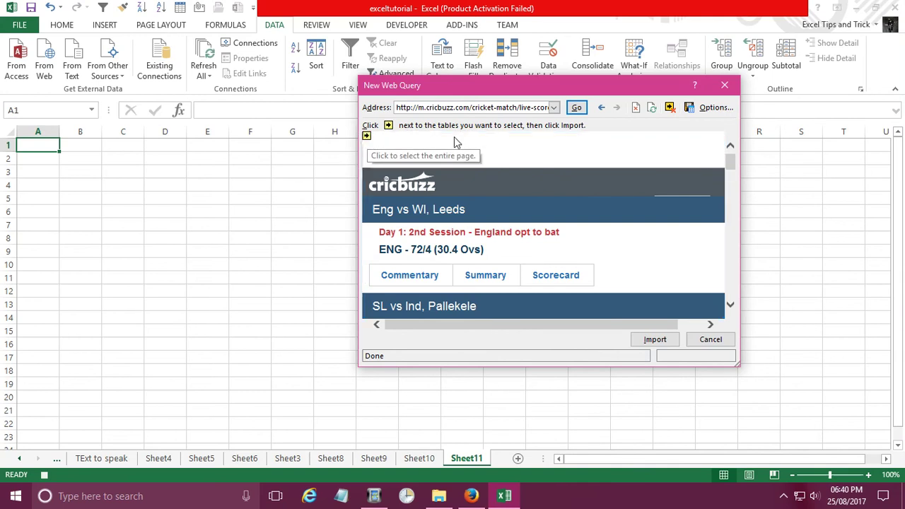
Step: Import the whole Cricbuzz page with rich text formatting into cell =$A$1
left_click(366, 136)
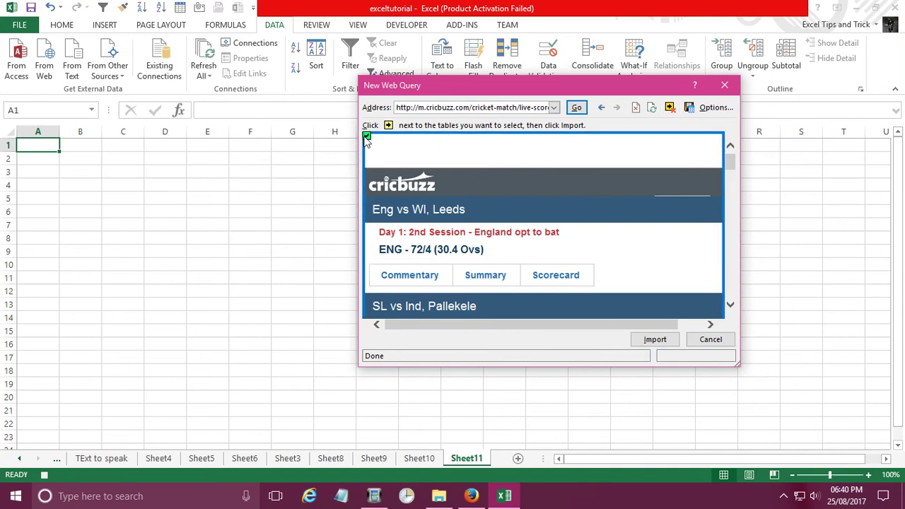
left_click(715, 108)
left_click(465, 180)
left_click(565, 307)
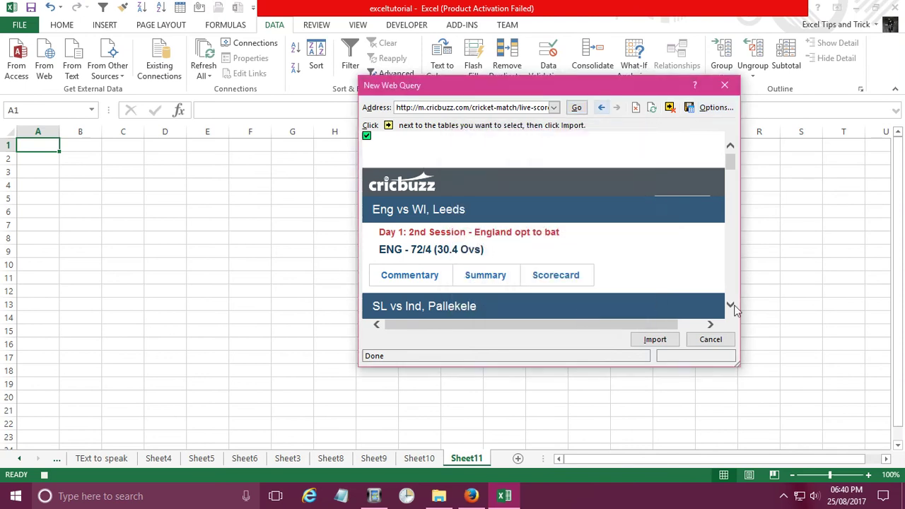
left_click(655, 340)
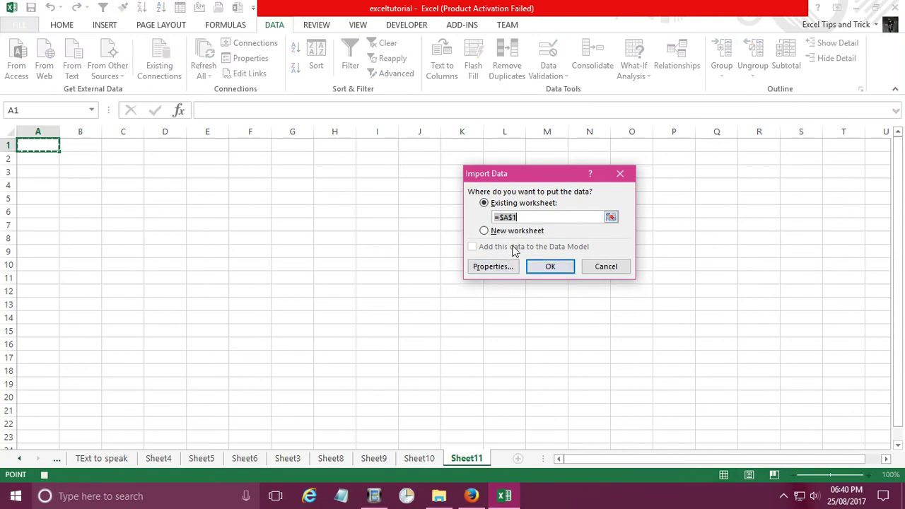
left_click(549, 270)
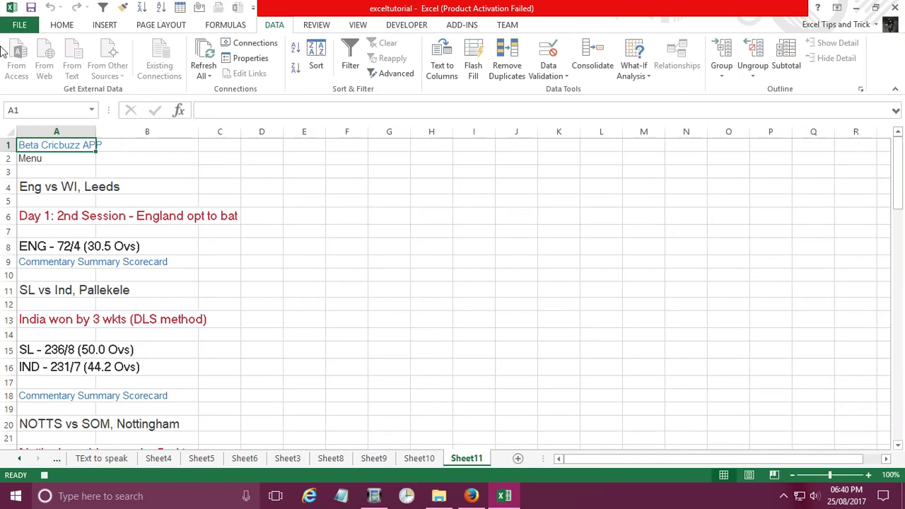
Step: Autofit column A to the longest imported score line and select the column
double_click(104, 138)
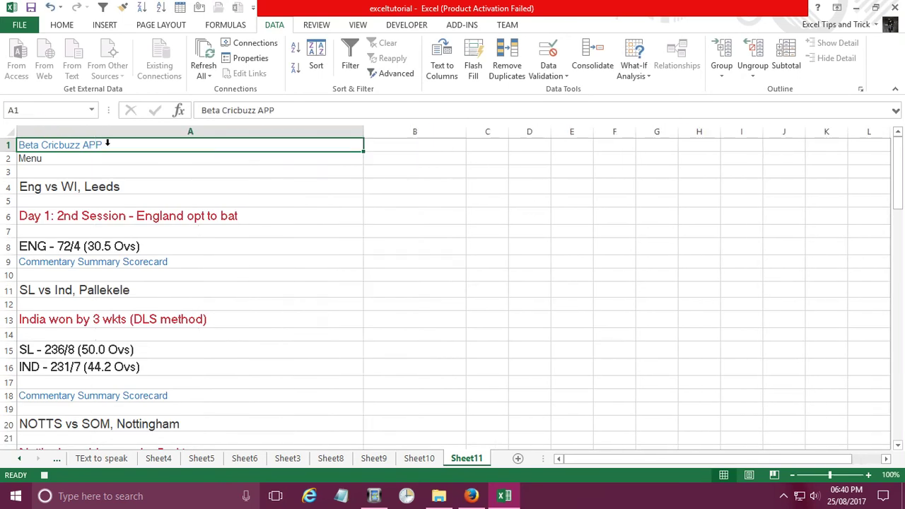
left_click(108, 140)
key("alt")
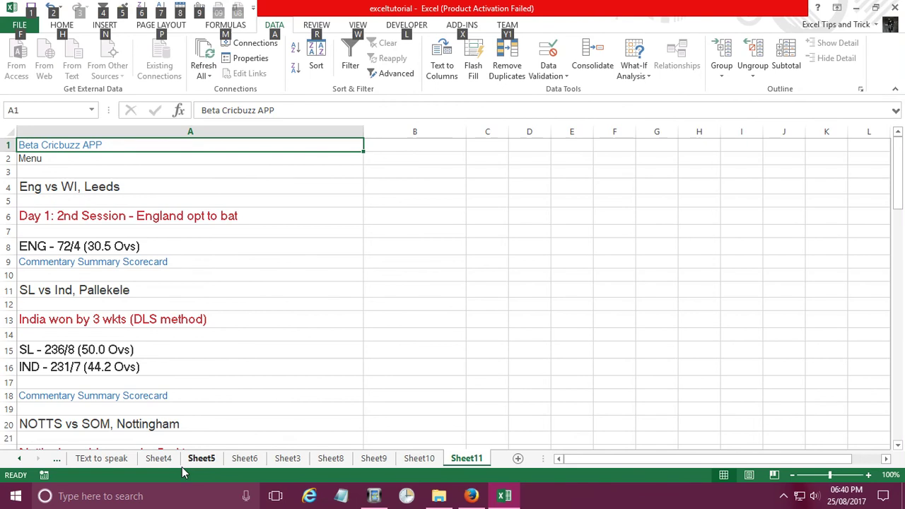
key("alt")
left_click(531, 217)
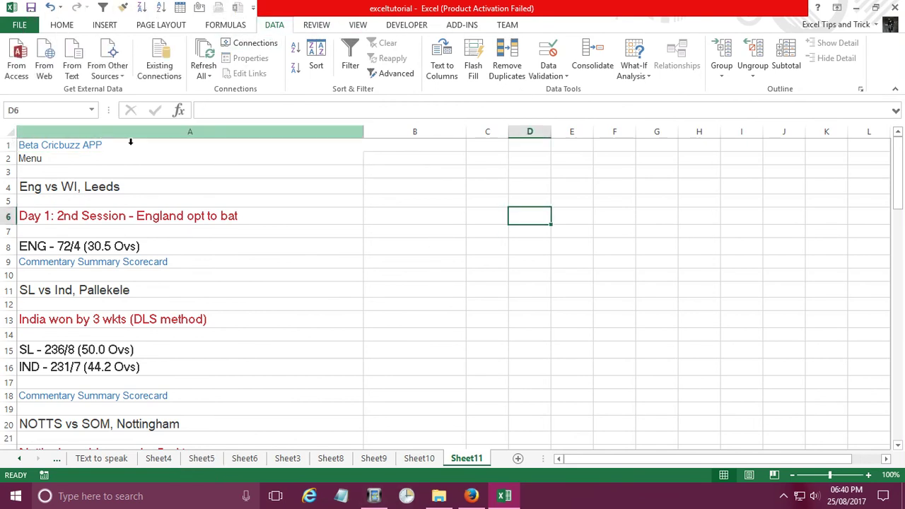
left_click(107, 147)
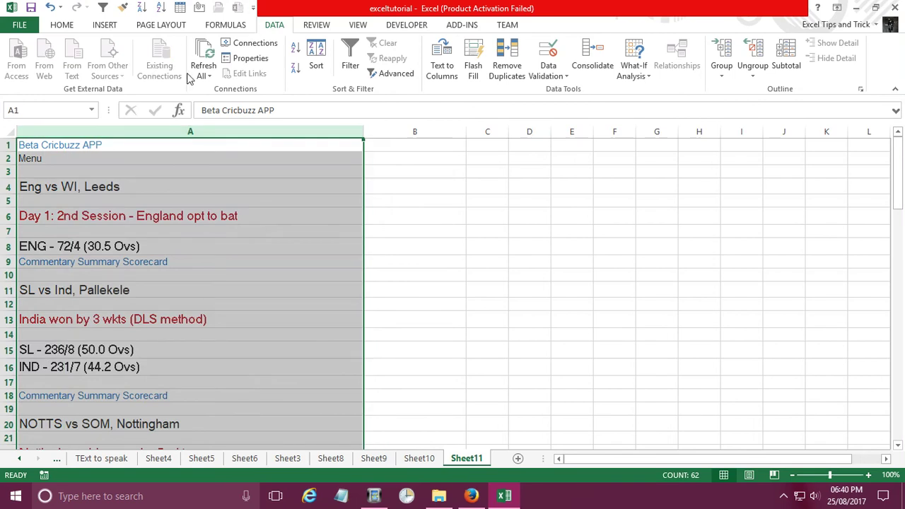
Step: Centre column A, hide the sheet gridlines, then delete column A's imported data
left_click(71, 26)
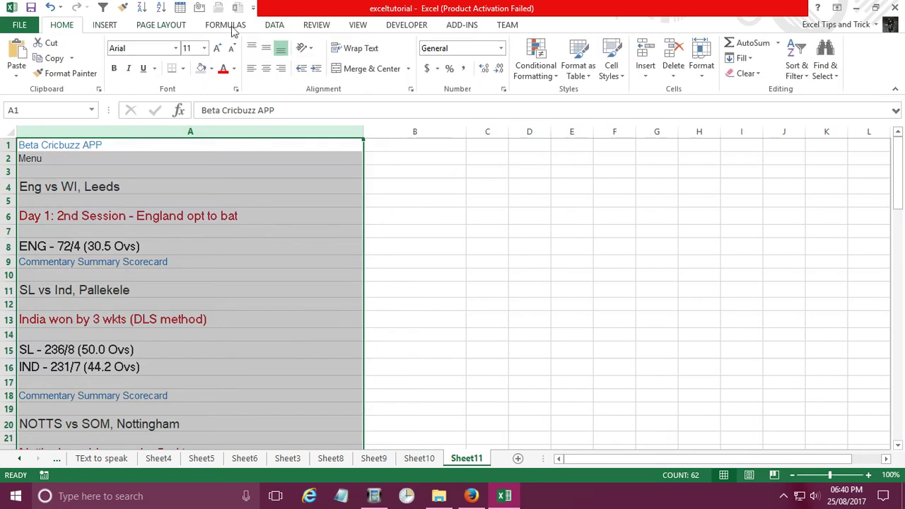
left_click(266, 68)
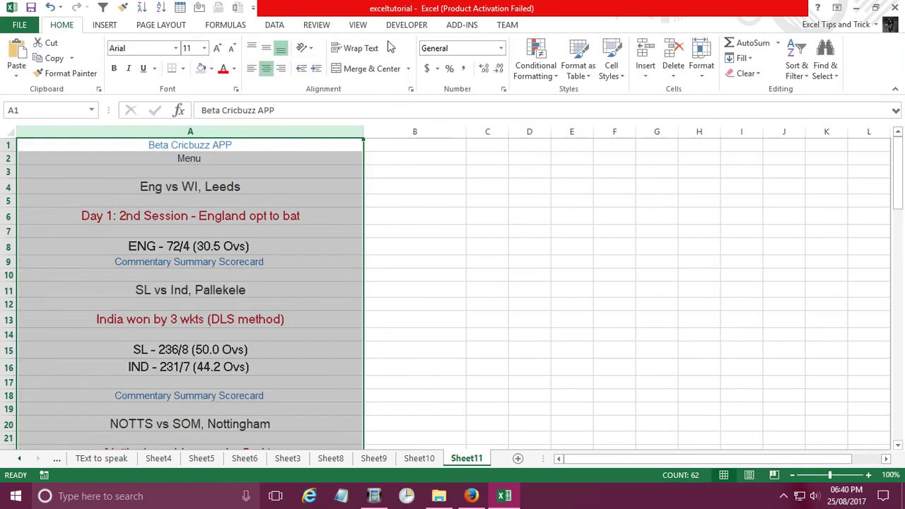
left_click(358, 24)
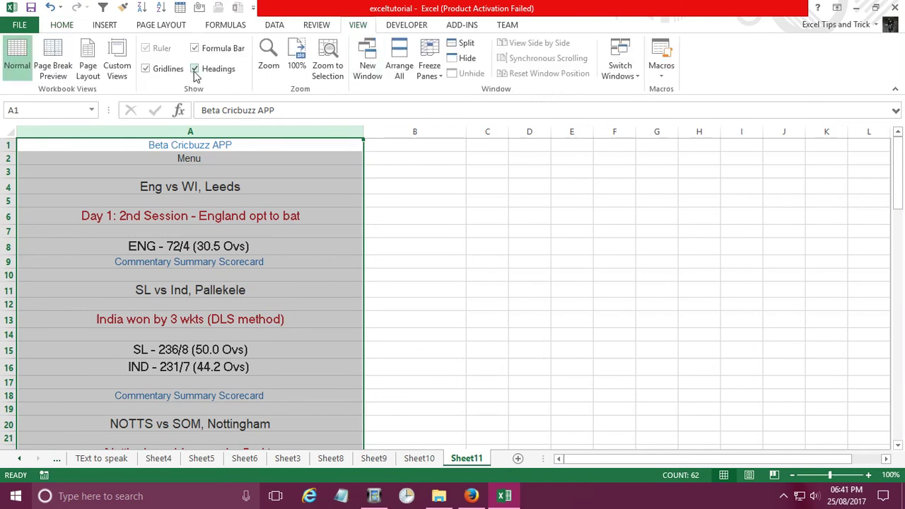
left_click(145, 69)
left_click(530, 220)
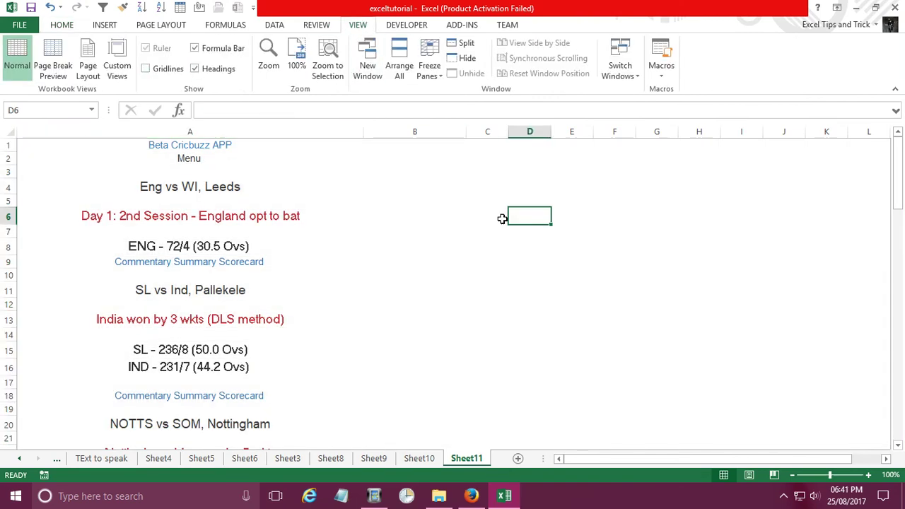
left_click(643, 205)
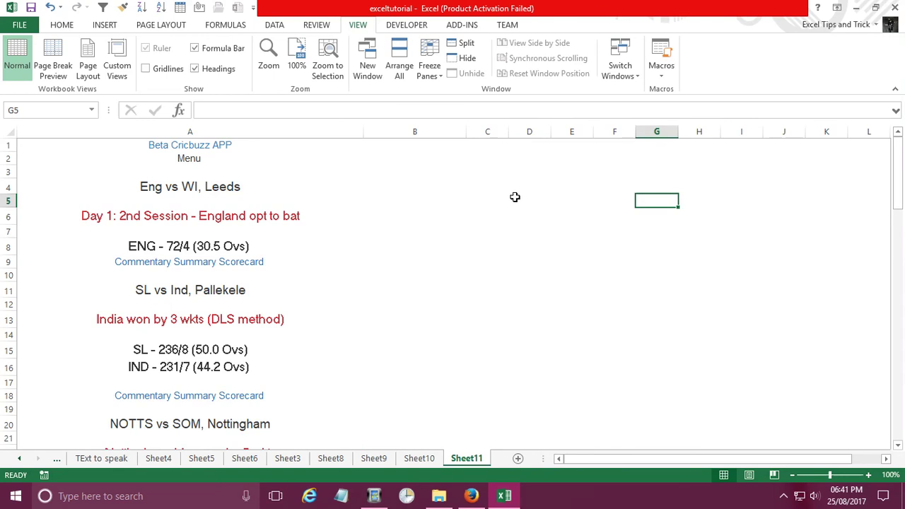
left_click(570, 216)
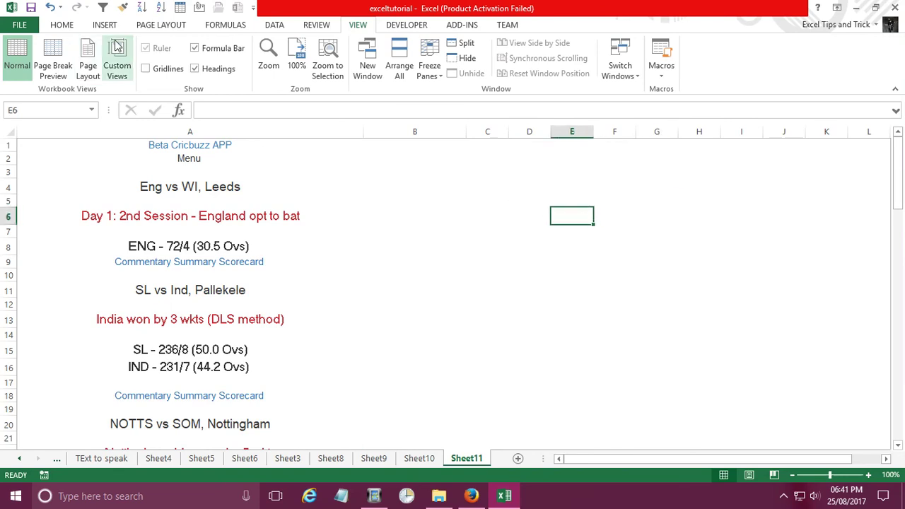
left_click(225, 144)
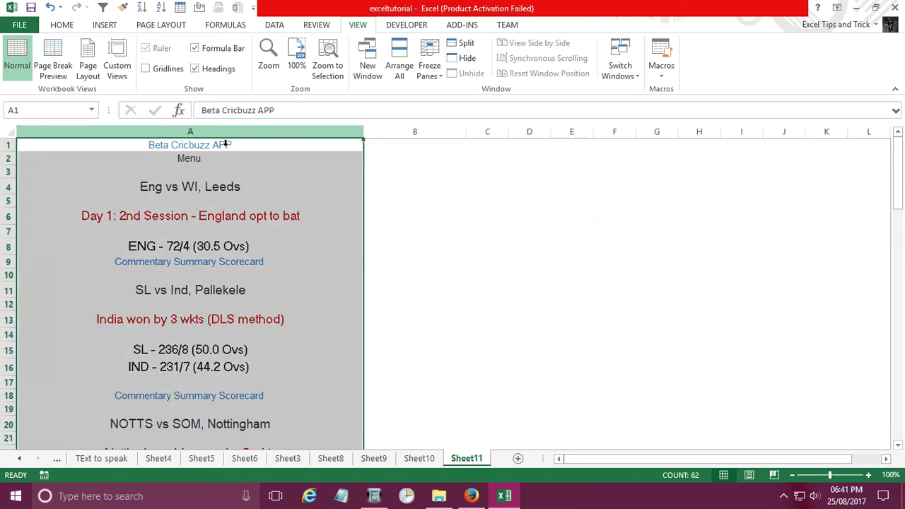
key("Delete")
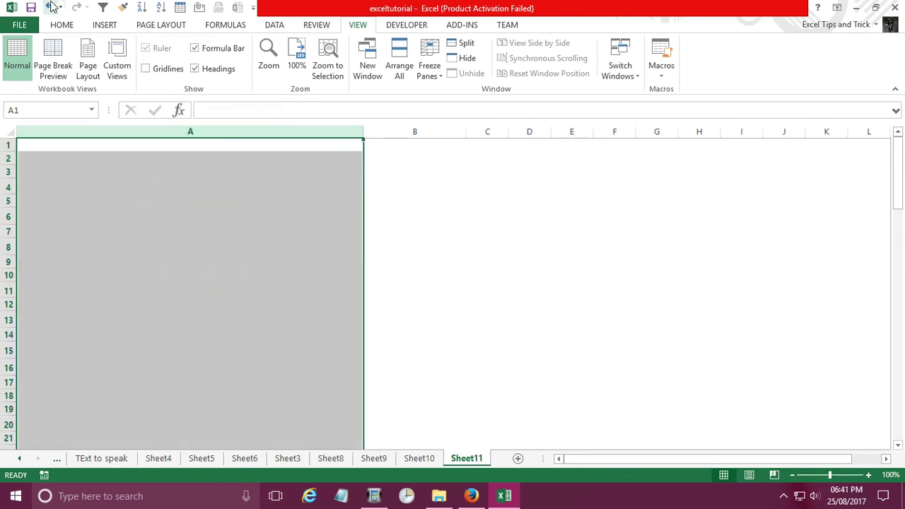
Step: Draw a rounded rectangle shape over cells G6 to H7
left_click(105, 25)
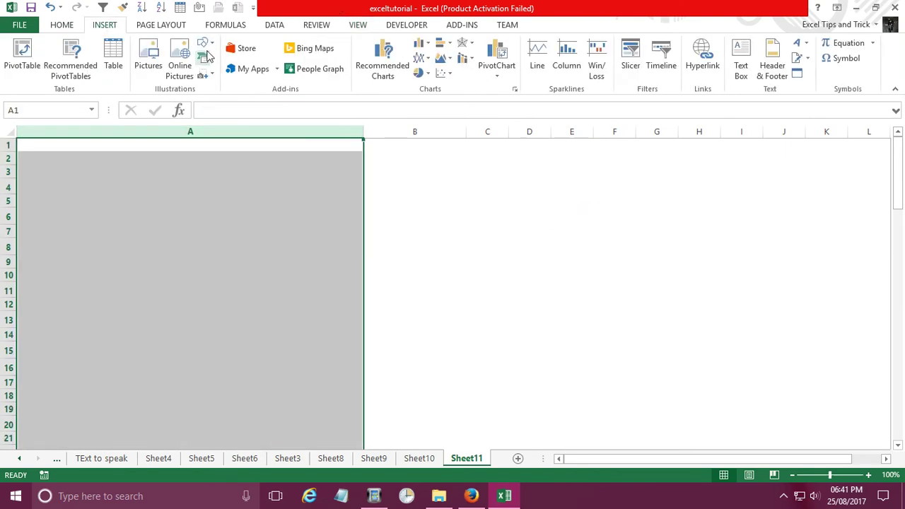
left_click(205, 44)
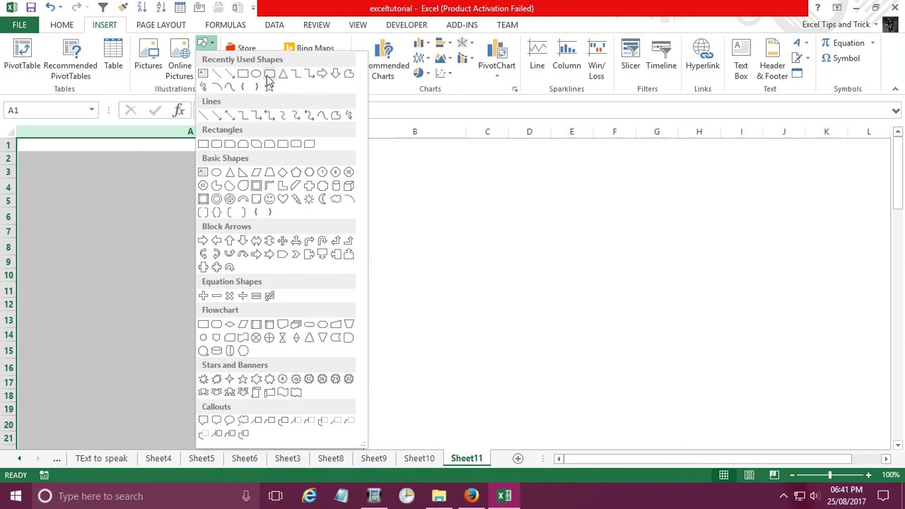
left_click(269, 73)
left_click_drag(680, 253, 721, 250)
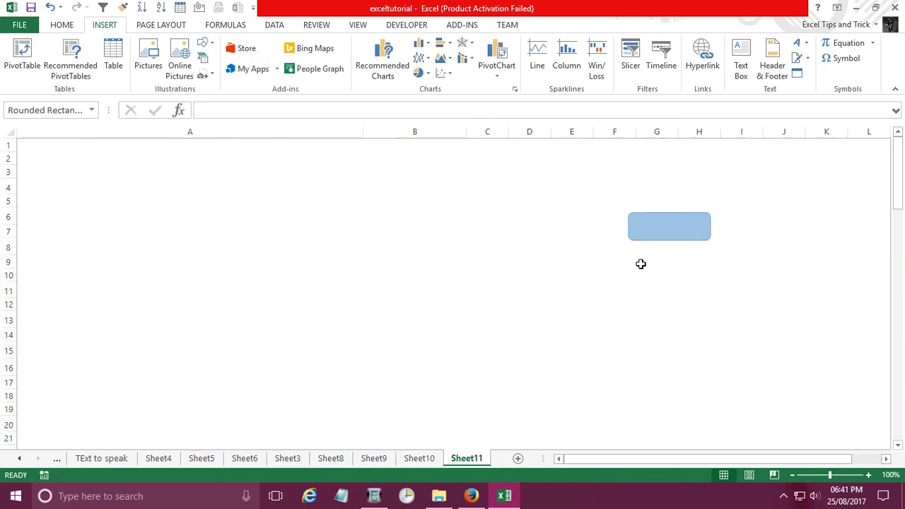
right_click(669, 224)
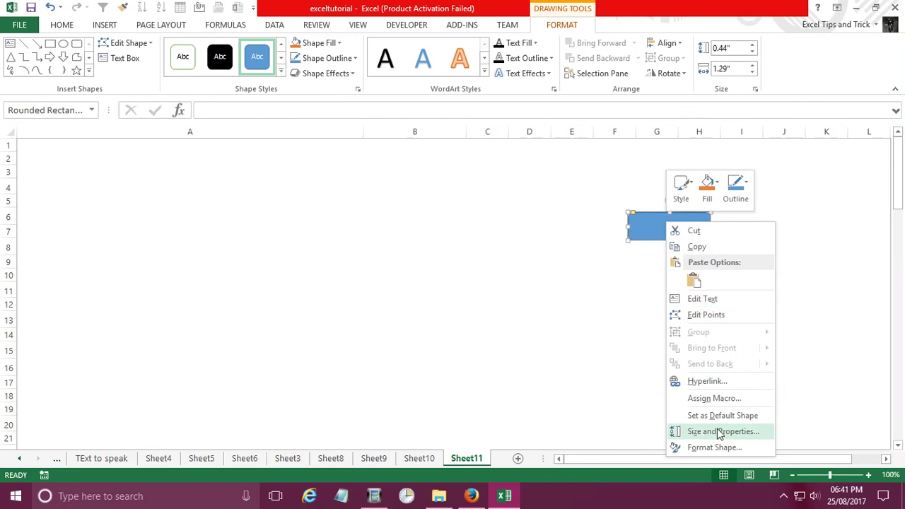
Step: Assign the recoding3 macro to the rounded rectangle and deselect it
left_click(714, 399)
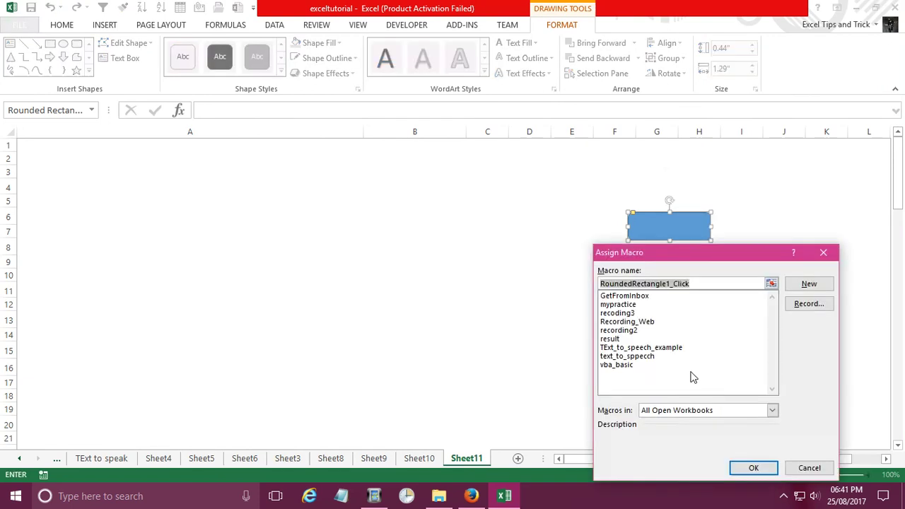
left_click(632, 313)
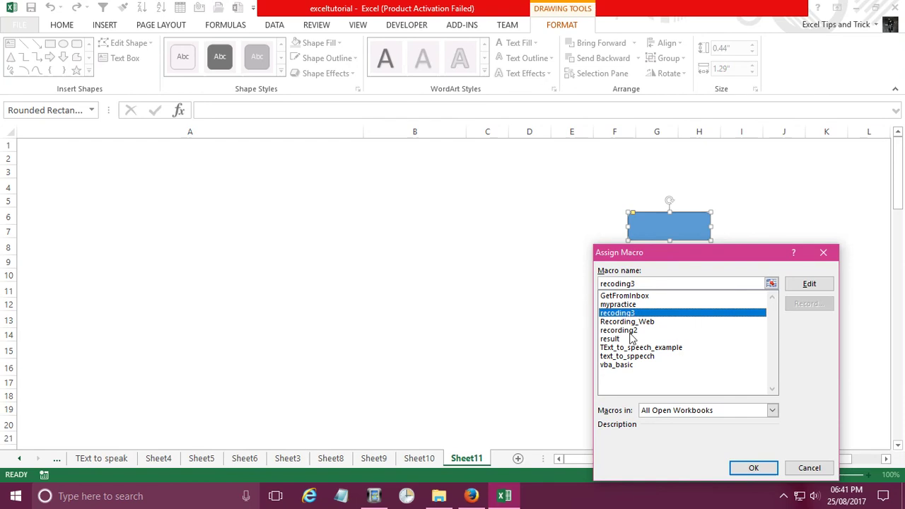
left_click(754, 469)
left_click(655, 322)
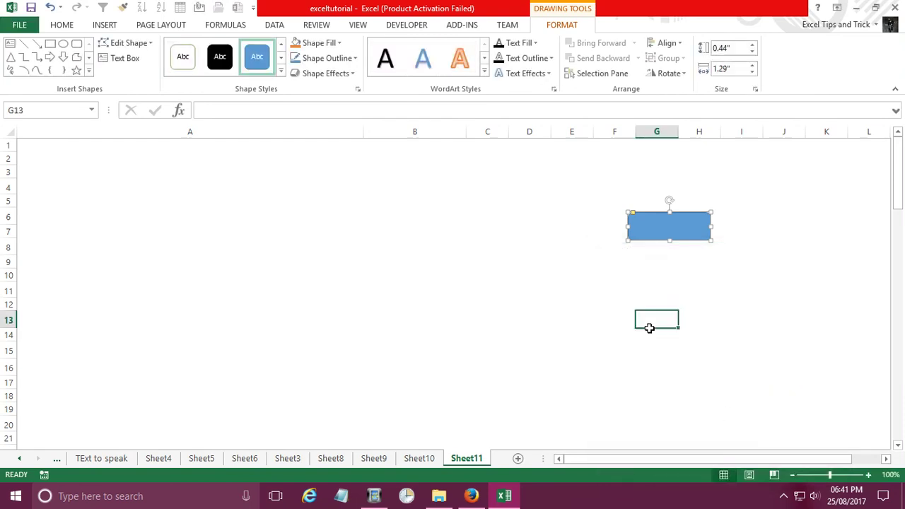
Step: Edit the rounded rectangle's text so the shape reads 'Live Score...'
right_click(666, 237)
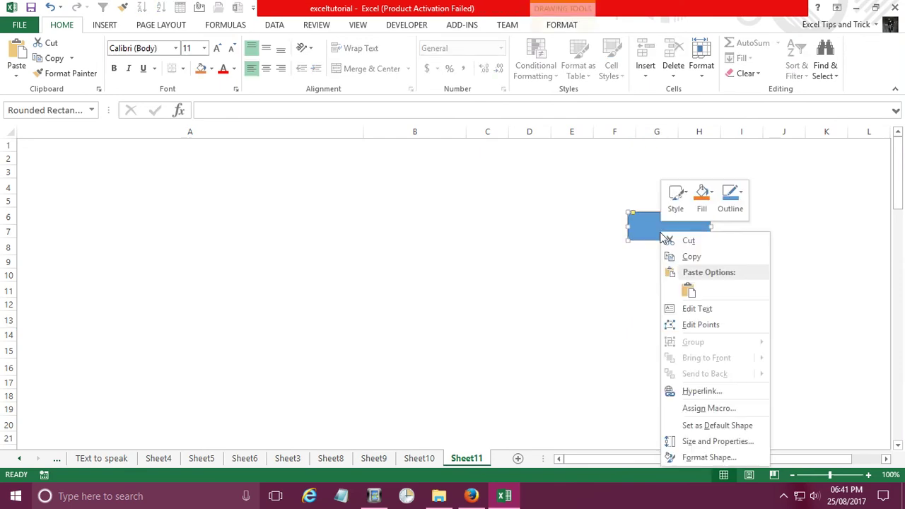
left_click(693, 309)
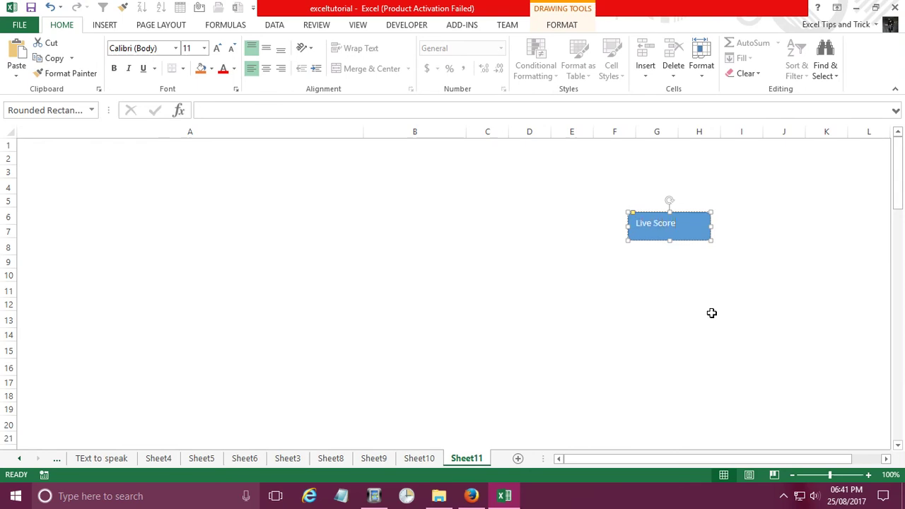
type("...")
left_click(712, 312)
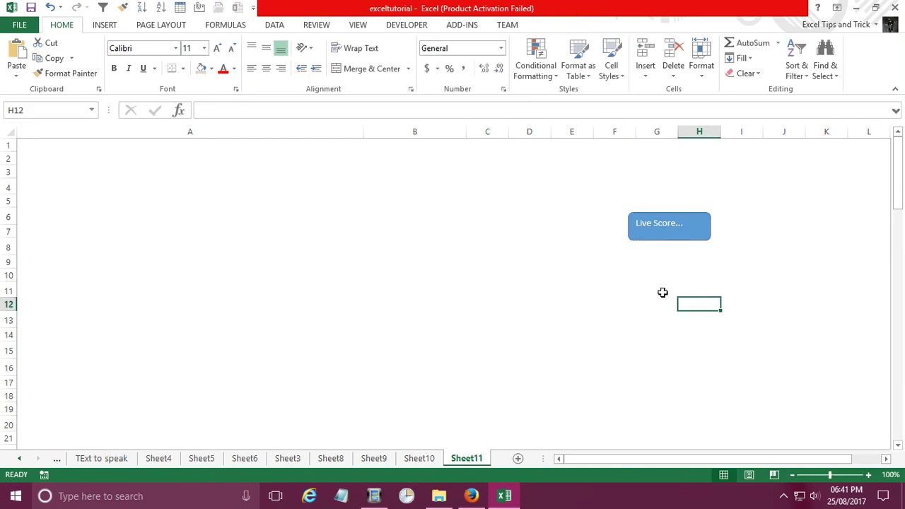
Step: Run the Live Score button, debug the failing recoding3 macro, and reset the paused run
left_click(674, 235)
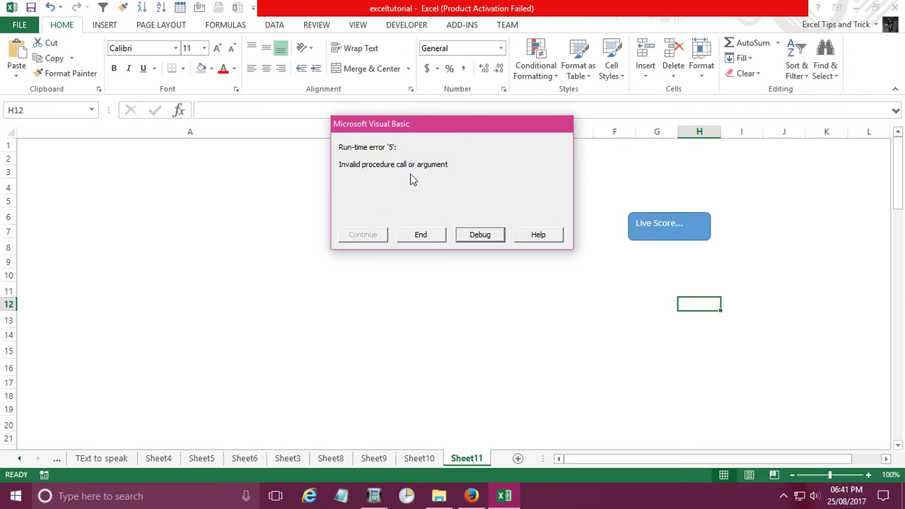
left_click(488, 238)
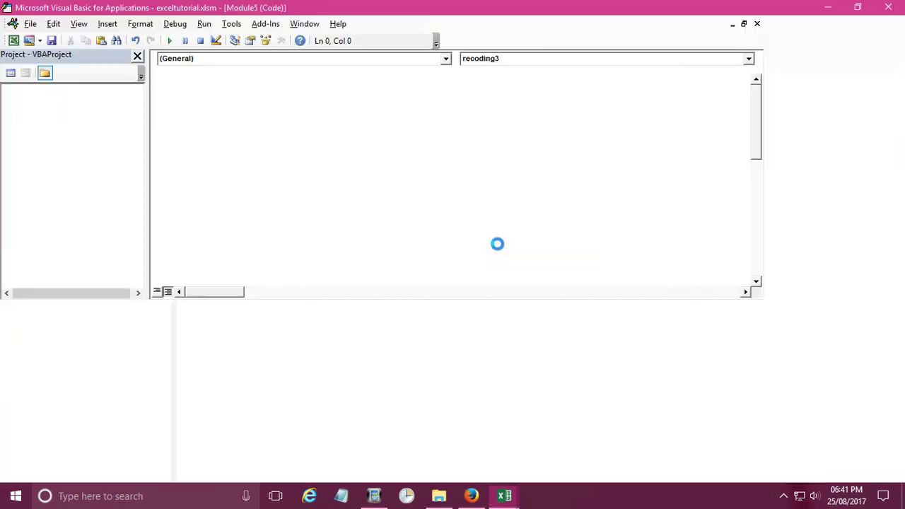
scroll(409, 270, "down", 3)
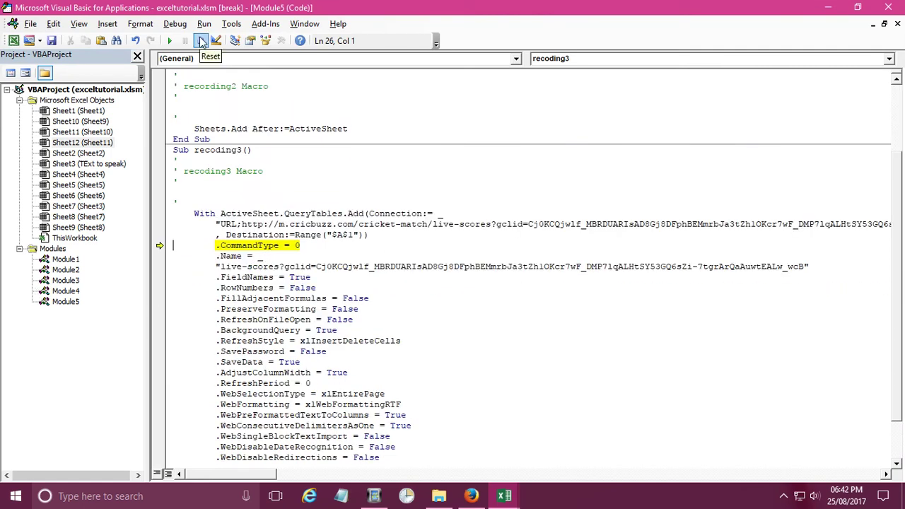
left_click(202, 42)
Step: Delete the .CommandType = 0 line from recoding3 and return to the Excel worksheet
left_click_drag(301, 245, 212, 249)
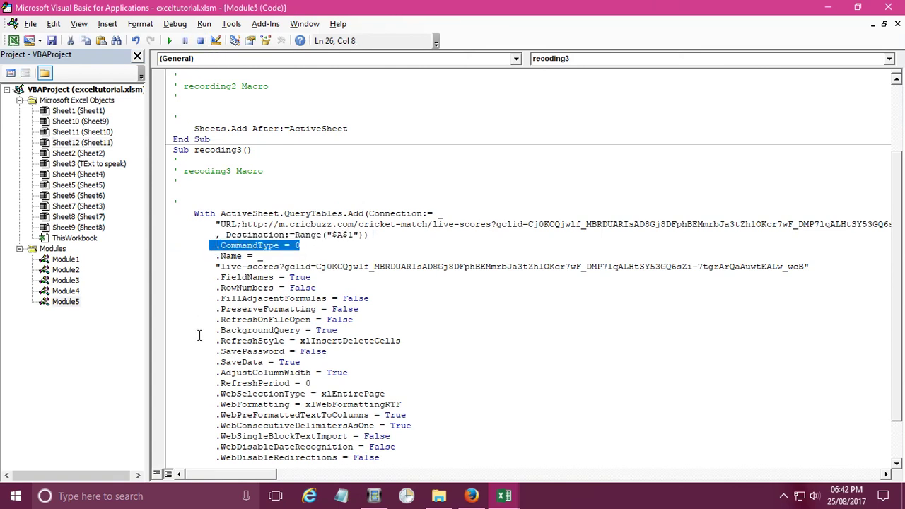
key("Delete")
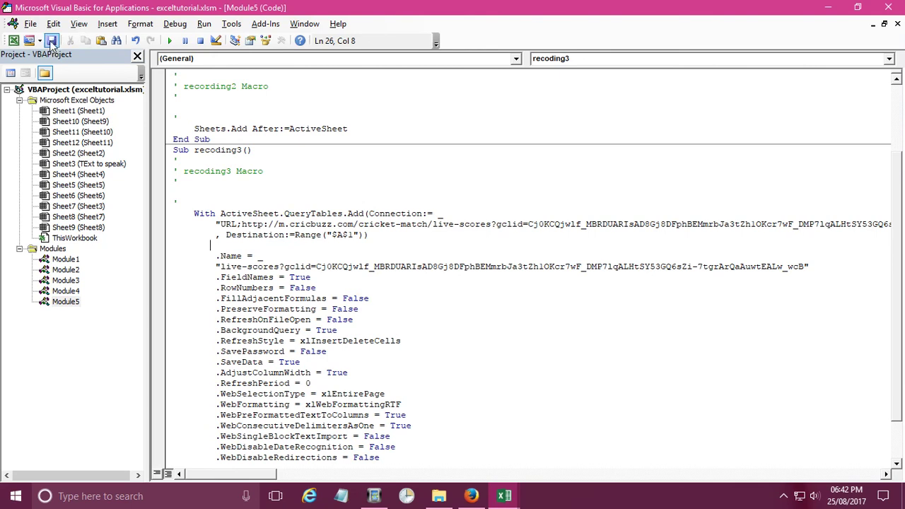
left_click(13, 43)
Step: Run the Live Score macro and scroll through the imported Cricbuzz scores
left_click(690, 264)
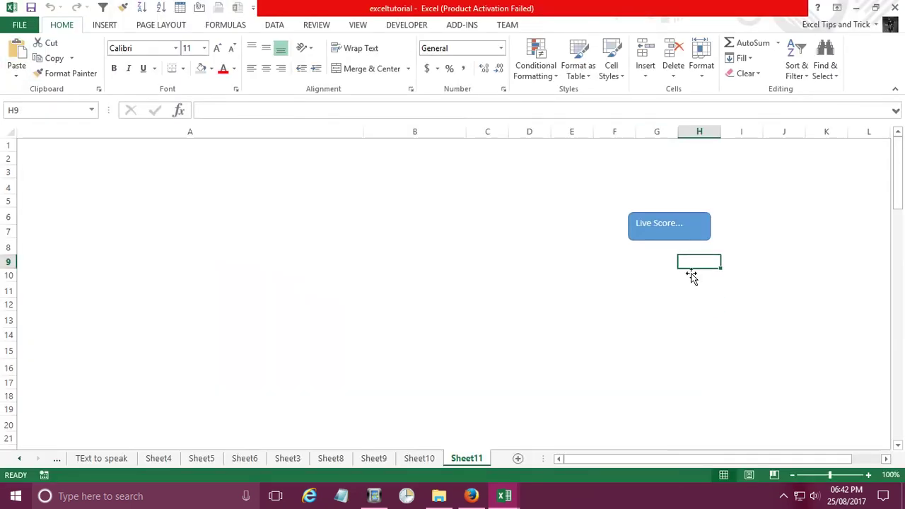
left_click(681, 236)
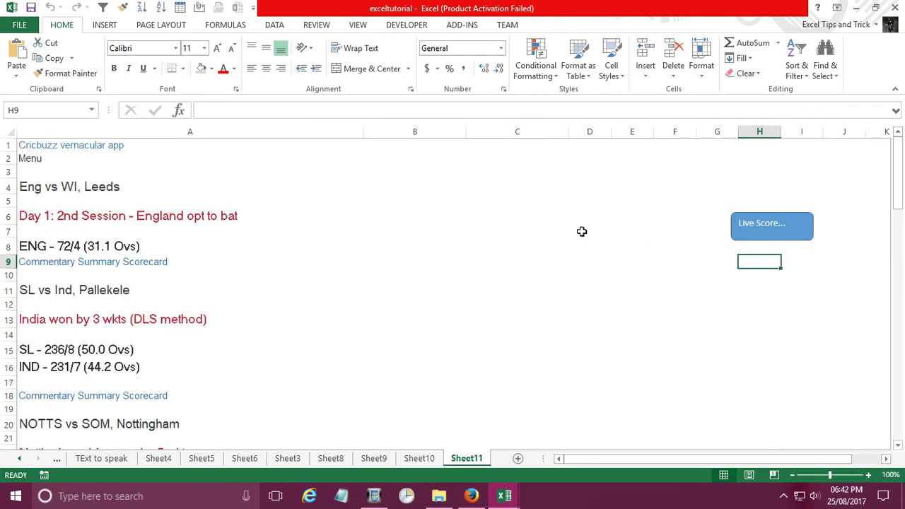
scroll(145, 294, "down", 4)
scroll(145, 293, "down", 5)
scroll(145, 293, "down", 13)
scroll(145, 294, "down", 5)
scroll(145, 292, "up", 12)
scroll(145, 277, "up", 7)
scroll(142, 246, "up", 6)
Step: Clear the imported scores from column A and make column A narrower
key("Delete")
left_click_drag(364, 138, 241, 162)
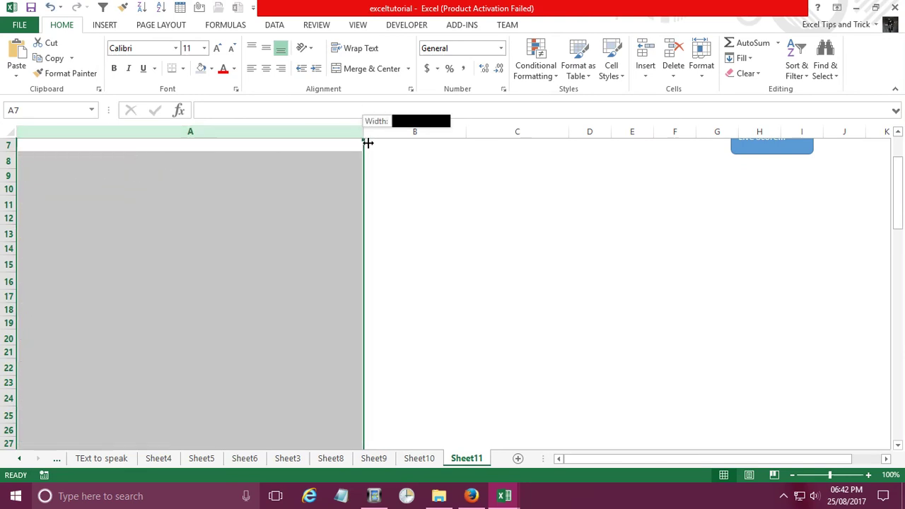
left_click(485, 191)
scroll(545, 228, "up", 2)
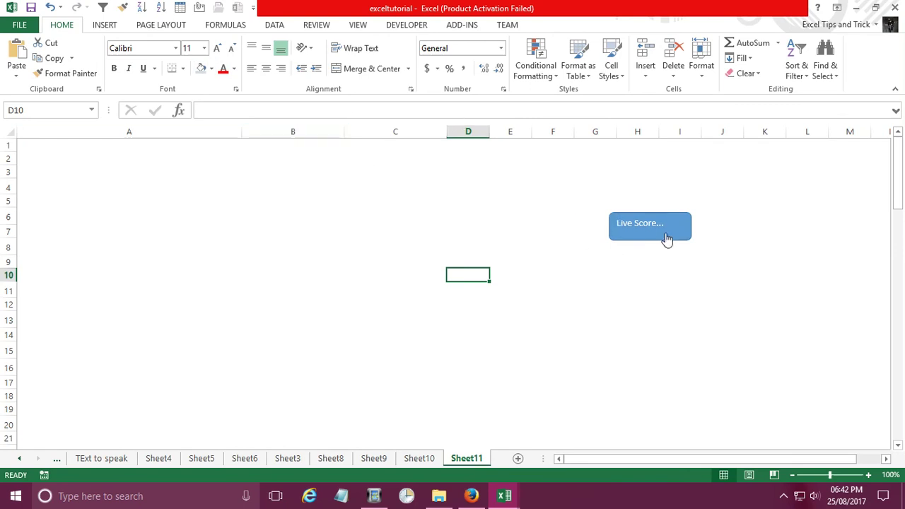
Step: Reimport the Cricbuzz scores into column A with Live Score, then narrow column A again
left_click(102, 138)
left_click(655, 234)
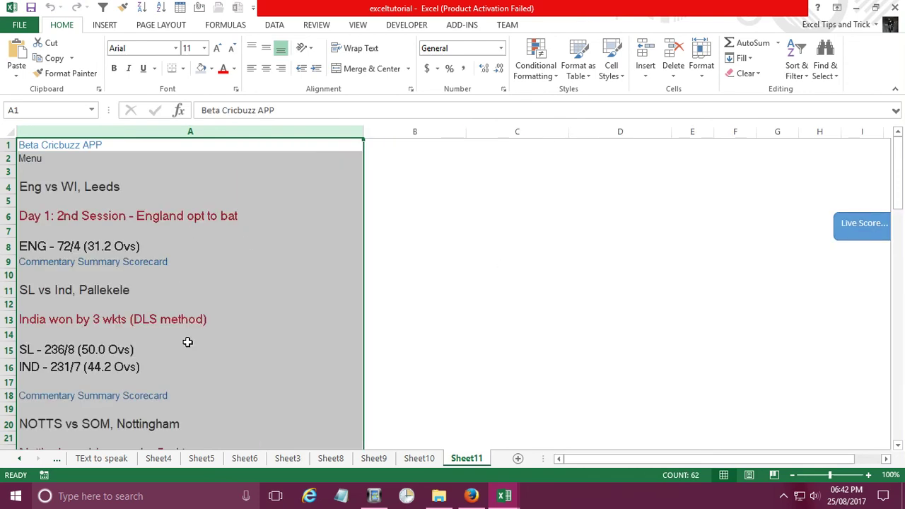
scroll(187, 342, "down", 4)
scroll(188, 343, "down", 4)
scroll(187, 344, "down", 5)
scroll(187, 345, "down", 4)
scroll(187, 345, "down", 4)
scroll(187, 345, "up", 3)
scroll(188, 345, "up", 6)
scroll(188, 345, "up", 10)
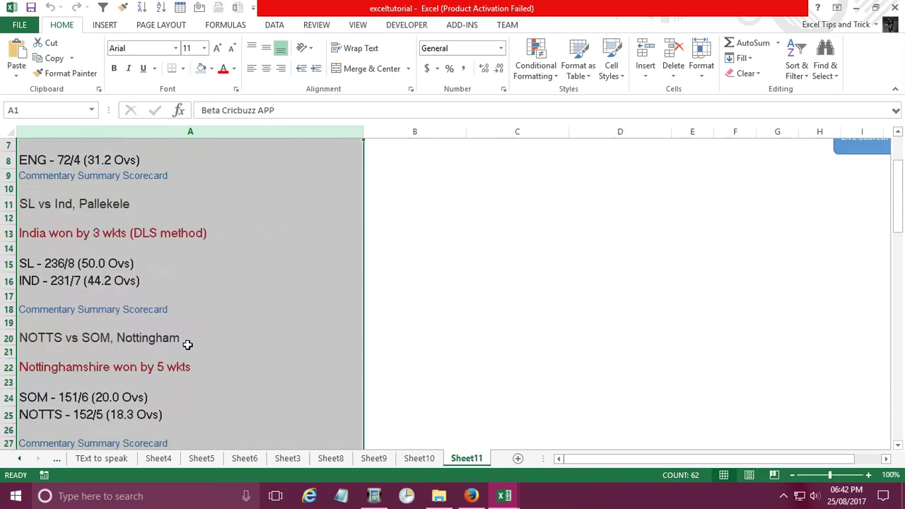
scroll(188, 345, "up", 2)
mouse_move(364, 135)
left_mouse_down()
mouse_move(283, 173)
mouse_move(278, 196)
left_mouse_up()
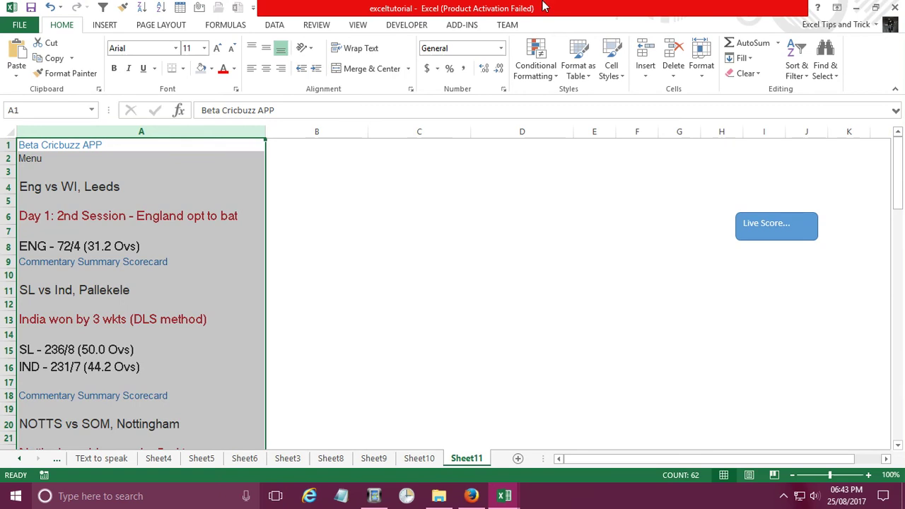
left_click(522, 351)
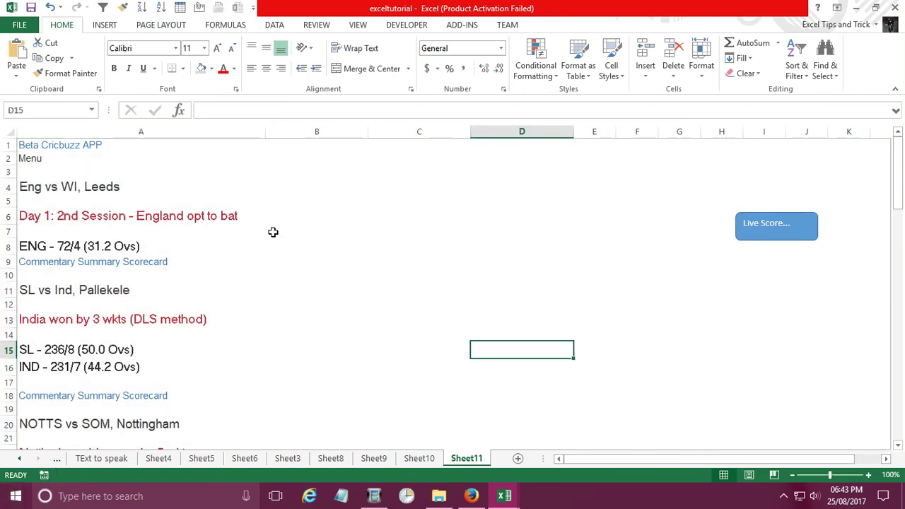
left_click(523, 193)
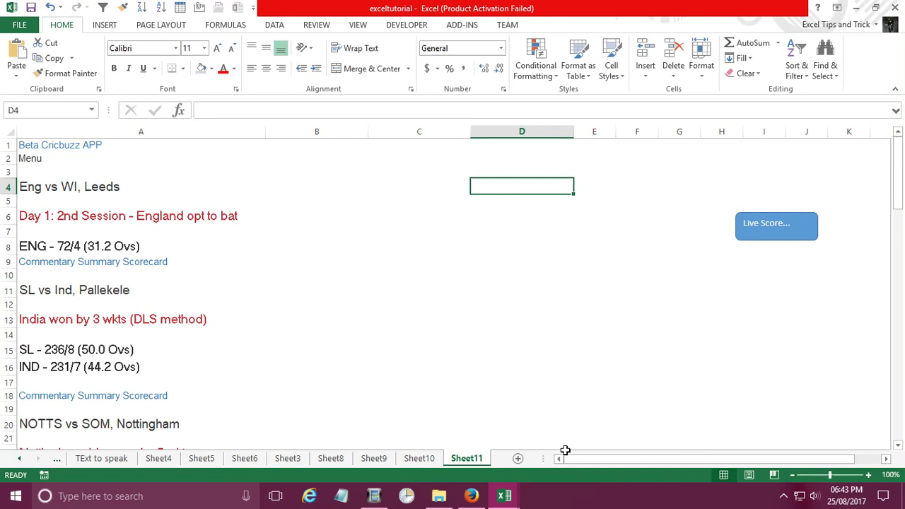
key("alt+F11")
scroll(567, 452, "down", 2)
scroll(445, 380, "down", 1)
scroll(446, 380, "up", 7)
scroll(382, 304, "down", 3)
scroll(378, 305, "down", 3)
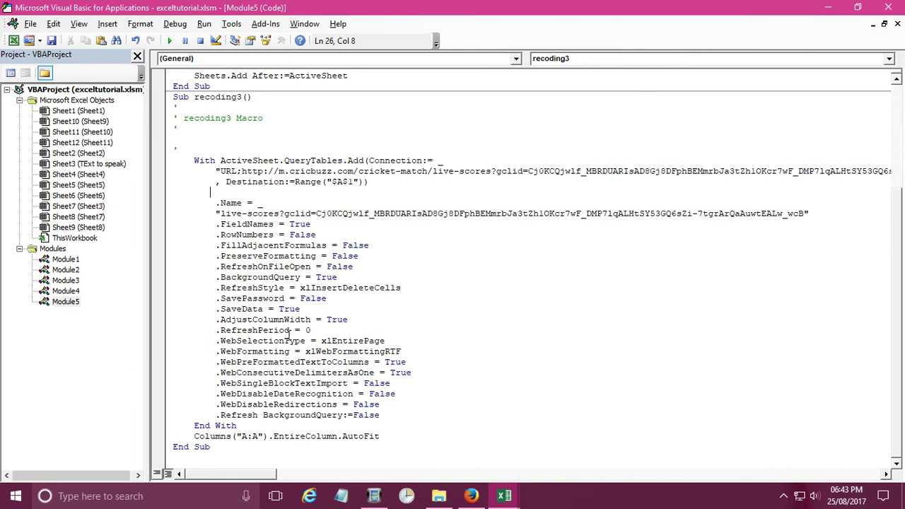
scroll(290, 333, "up", 2)
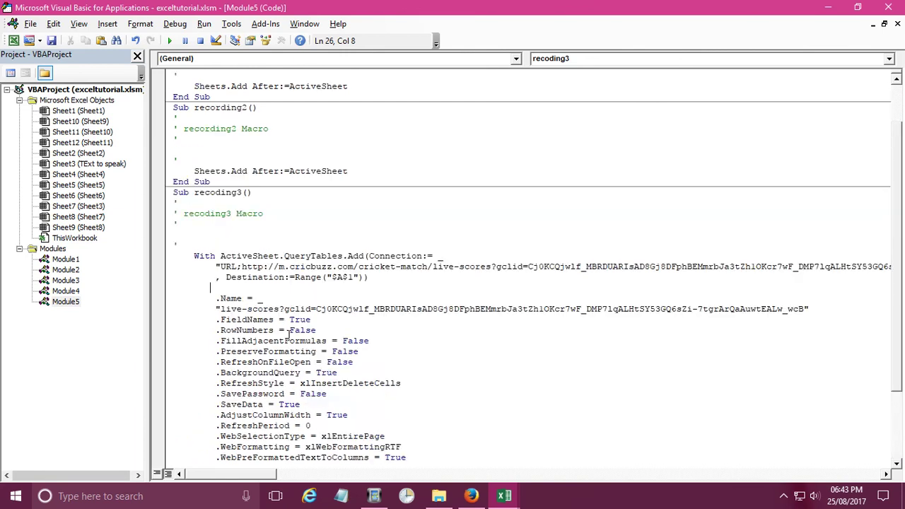
scroll(289, 333, "up", 3)
left_click(14, 41)
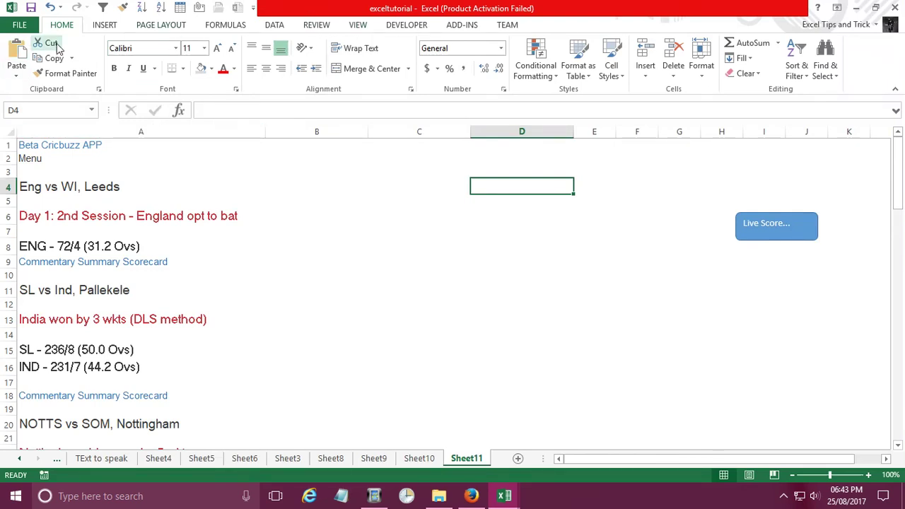
Step: Show the INSERT ribbon tab, then the DATA tab, and select cells B8 and D8
left_click(119, 27)
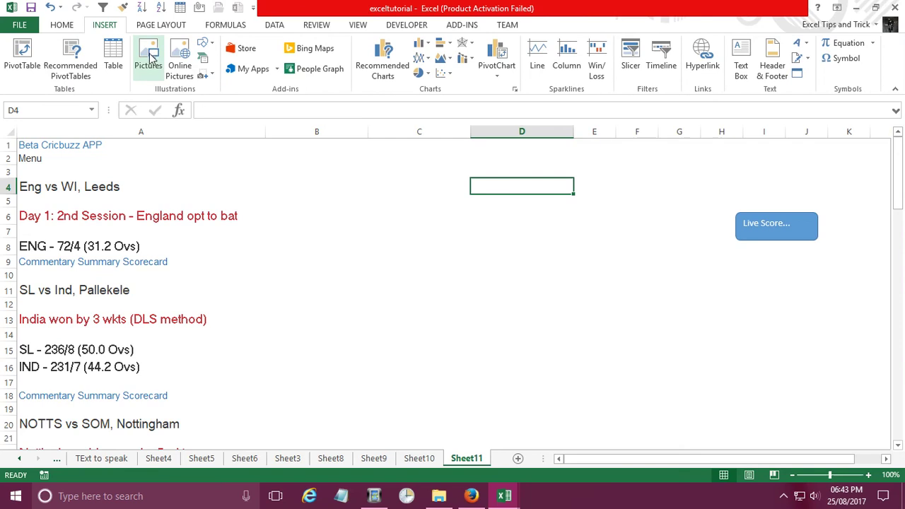
left_click(275, 26)
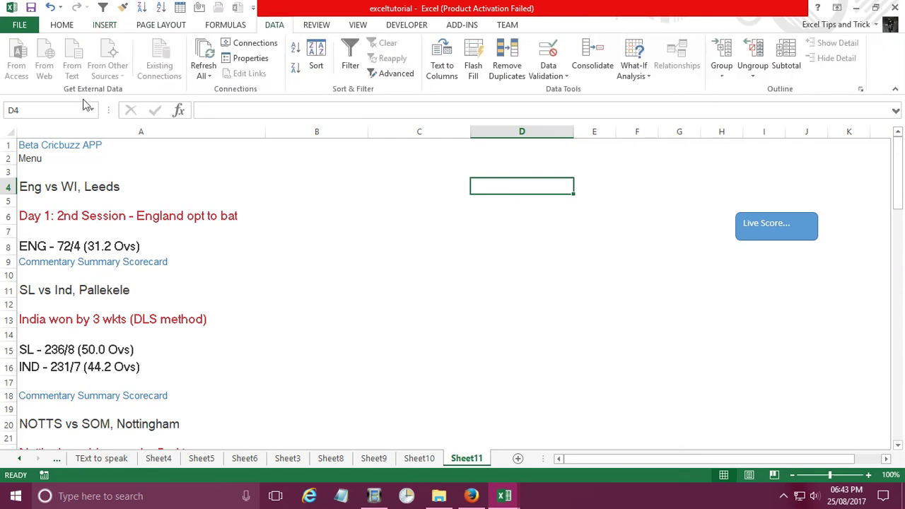
left_click(325, 247)
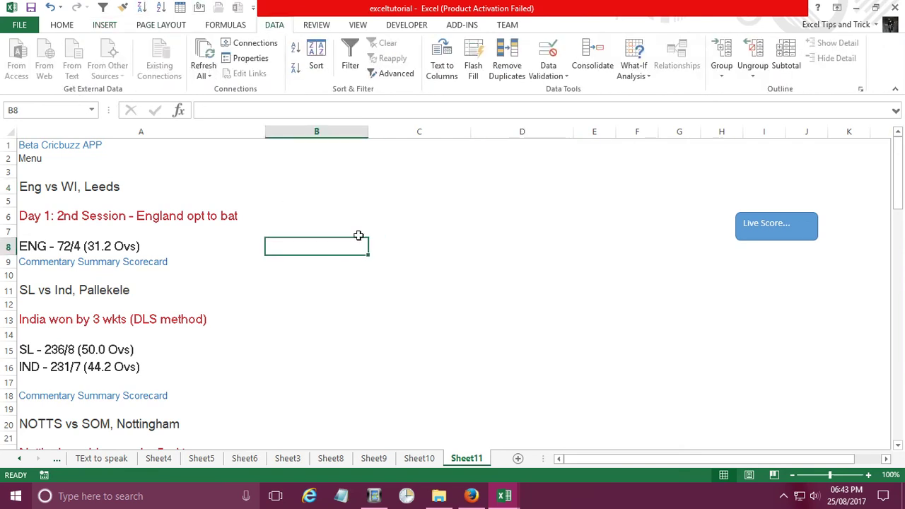
left_click(475, 249)
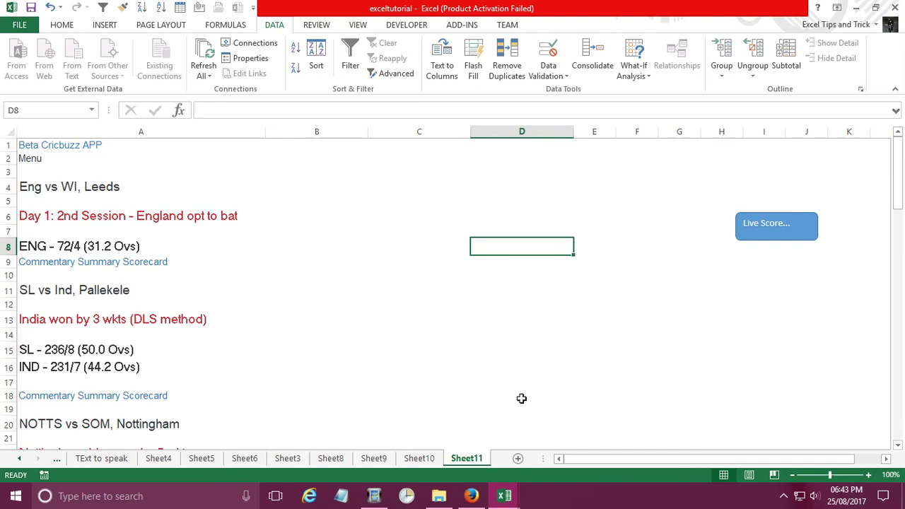
Step: Open the VBA editor with Alt+F11, return to Excel, and select cells D7, D13, D8
key("alt+F11")
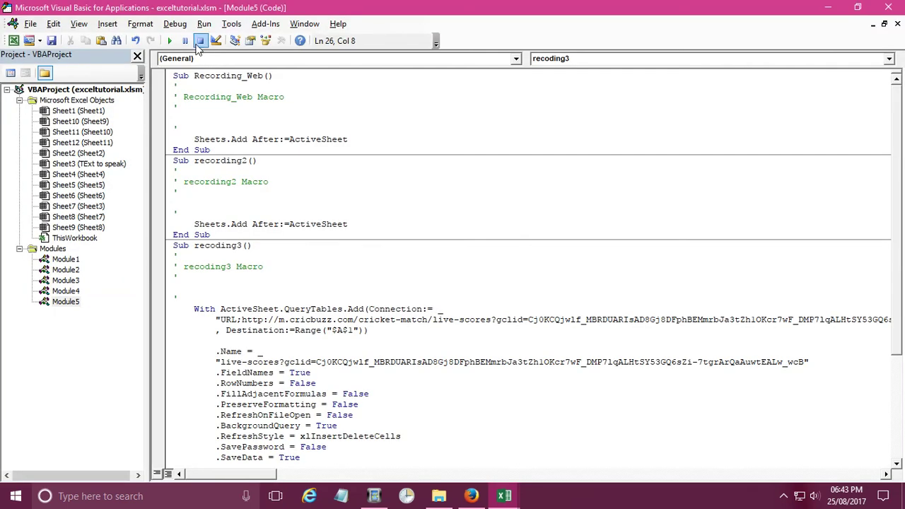
left_click(13, 41)
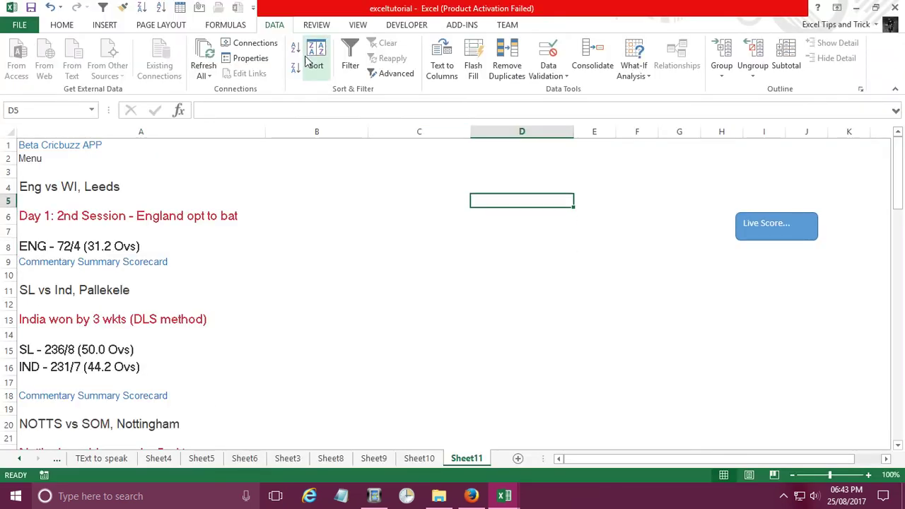
left_click(474, 457)
left_click(522, 232)
left_click(488, 322)
left_click(522, 246)
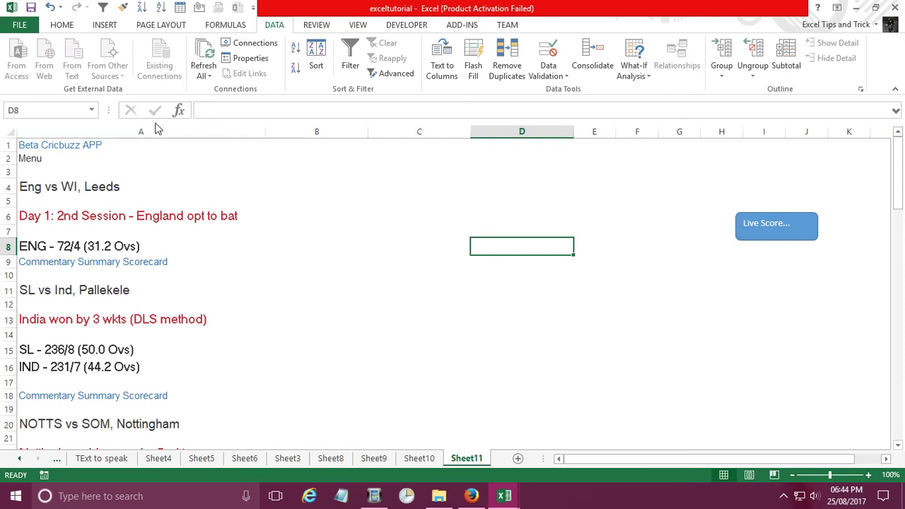
Step: Clear column A, reload scores with Live Score (ENG 76/4), and narrow column A to 60.57
left_click(117, 142)
key("Delete")
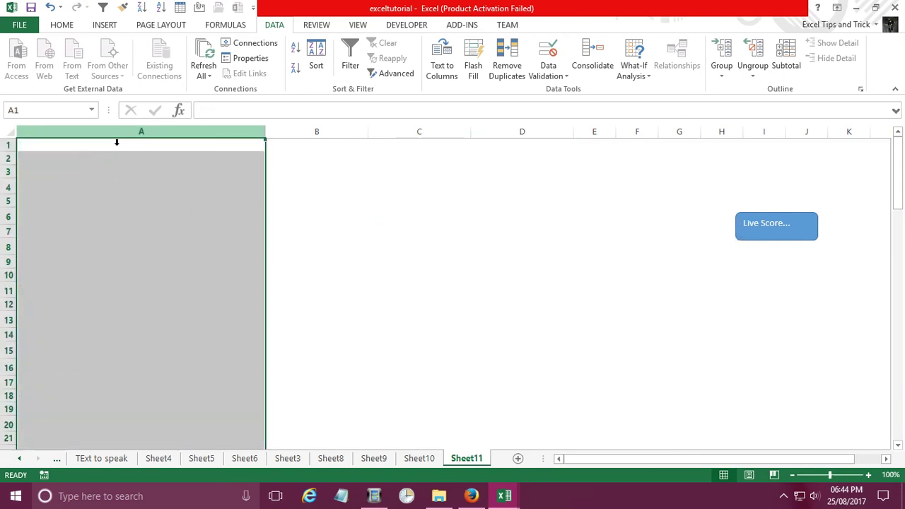
left_click(788, 230)
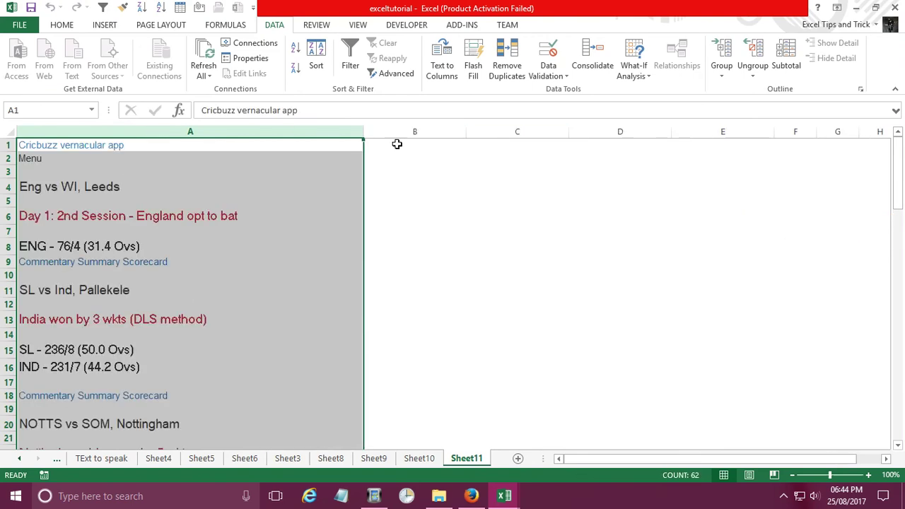
scroll(293, 200, "down", 5)
scroll(293, 200, "down", 6)
scroll(295, 204, "down", 11)
scroll(295, 204, "up", 6)
scroll(297, 208, "up", 11)
scroll(298, 209, "up", 5)
left_click_drag(364, 139, 259, 158)
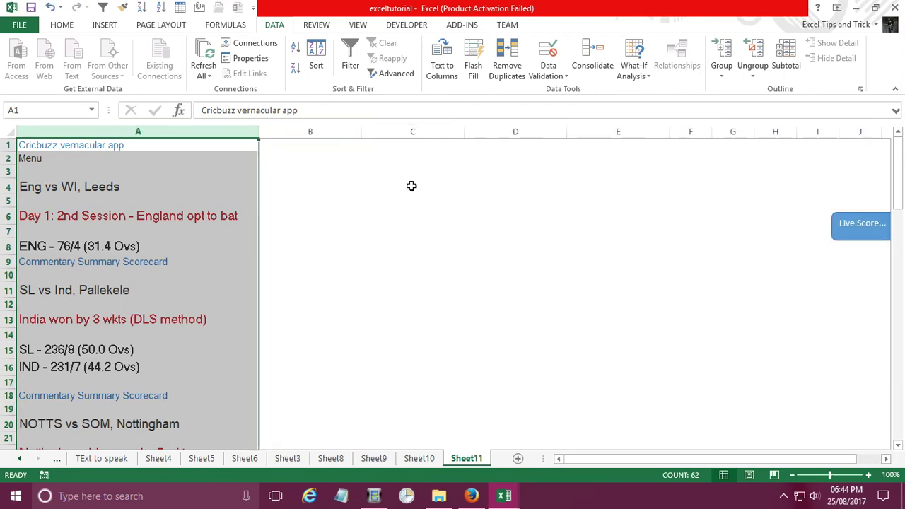
Step: Delete the empty columns D and C so the Live Score button sits closer
left_click(517, 132)
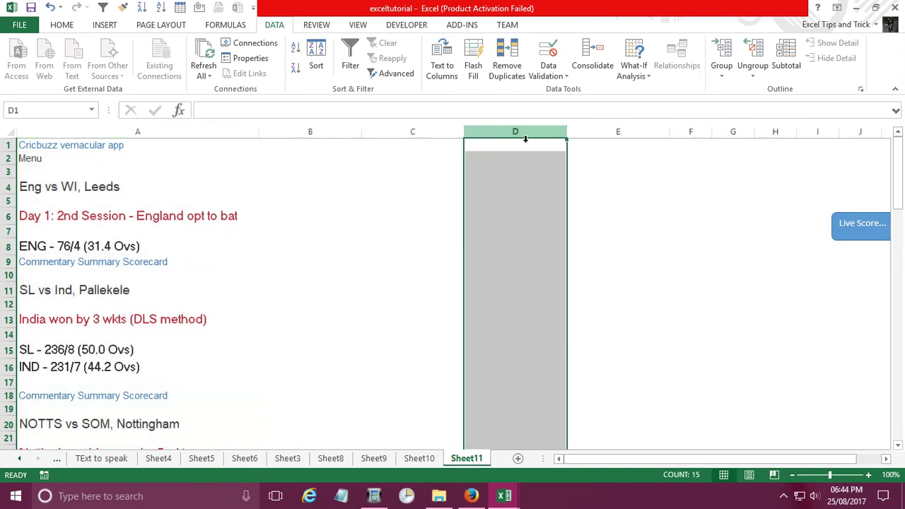
right_click(521, 133)
left_click(550, 240)
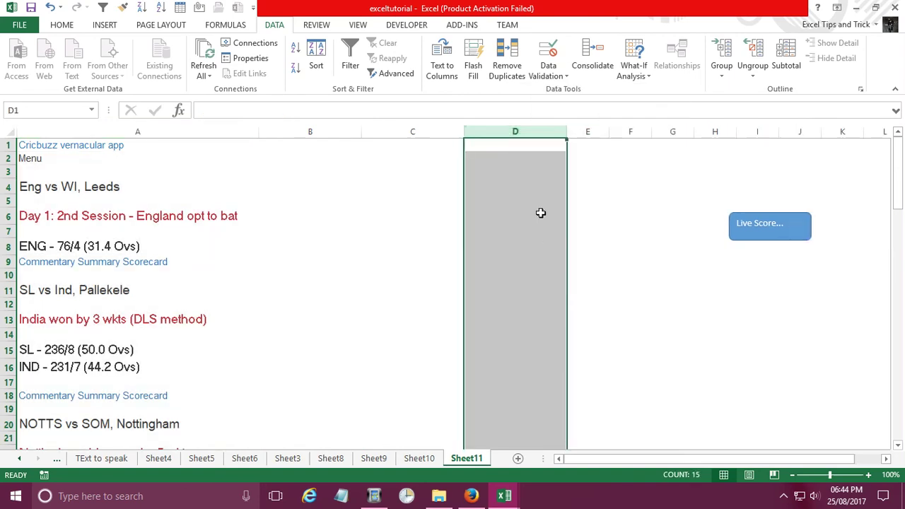
right_click(423, 138)
left_click(425, 238)
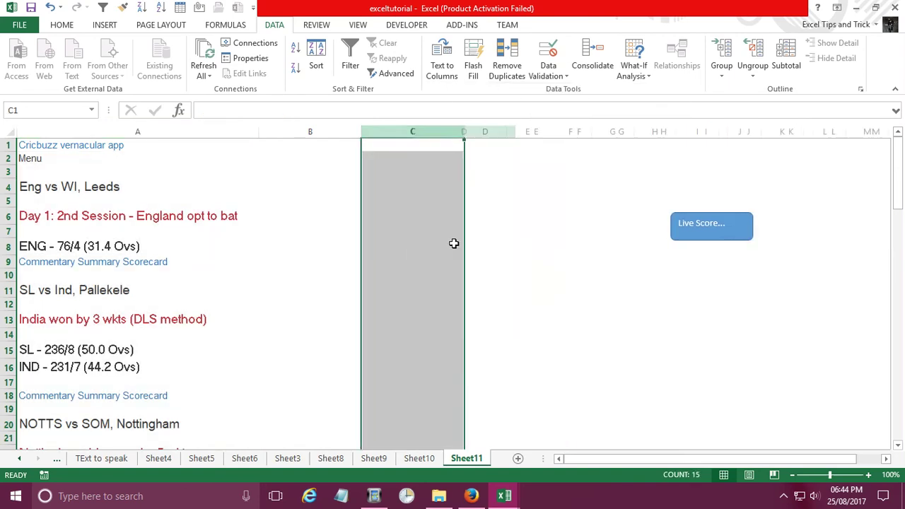
left_click(496, 233)
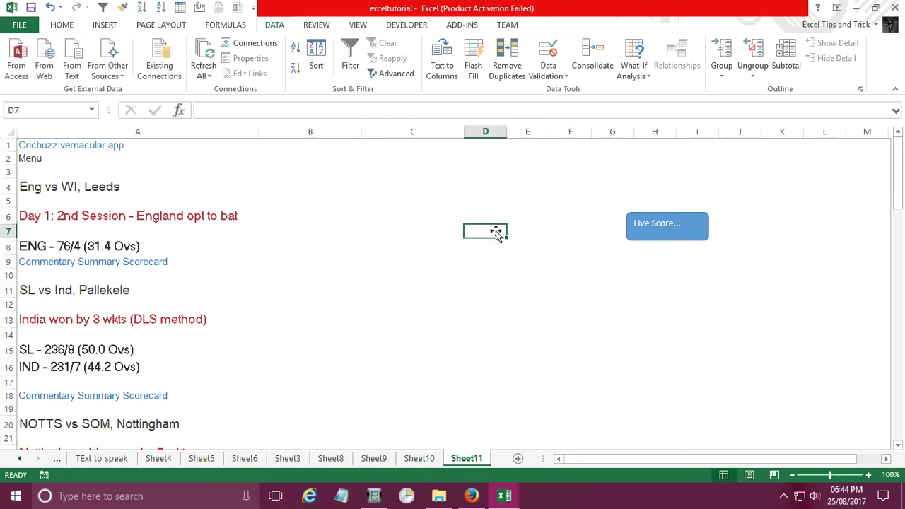
scroll(496, 233, "down", 2)
scroll(496, 233, "down", 3)
scroll(496, 234, "up", 5)
left_click(378, 500)
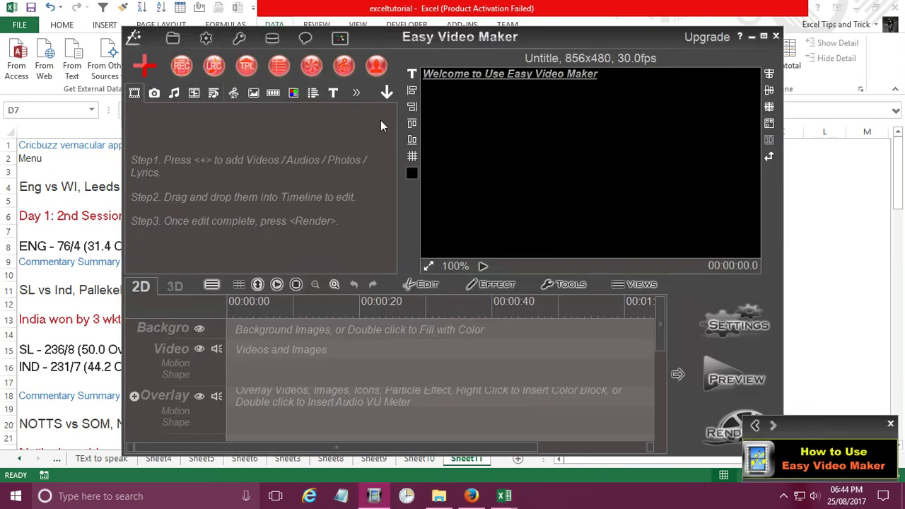